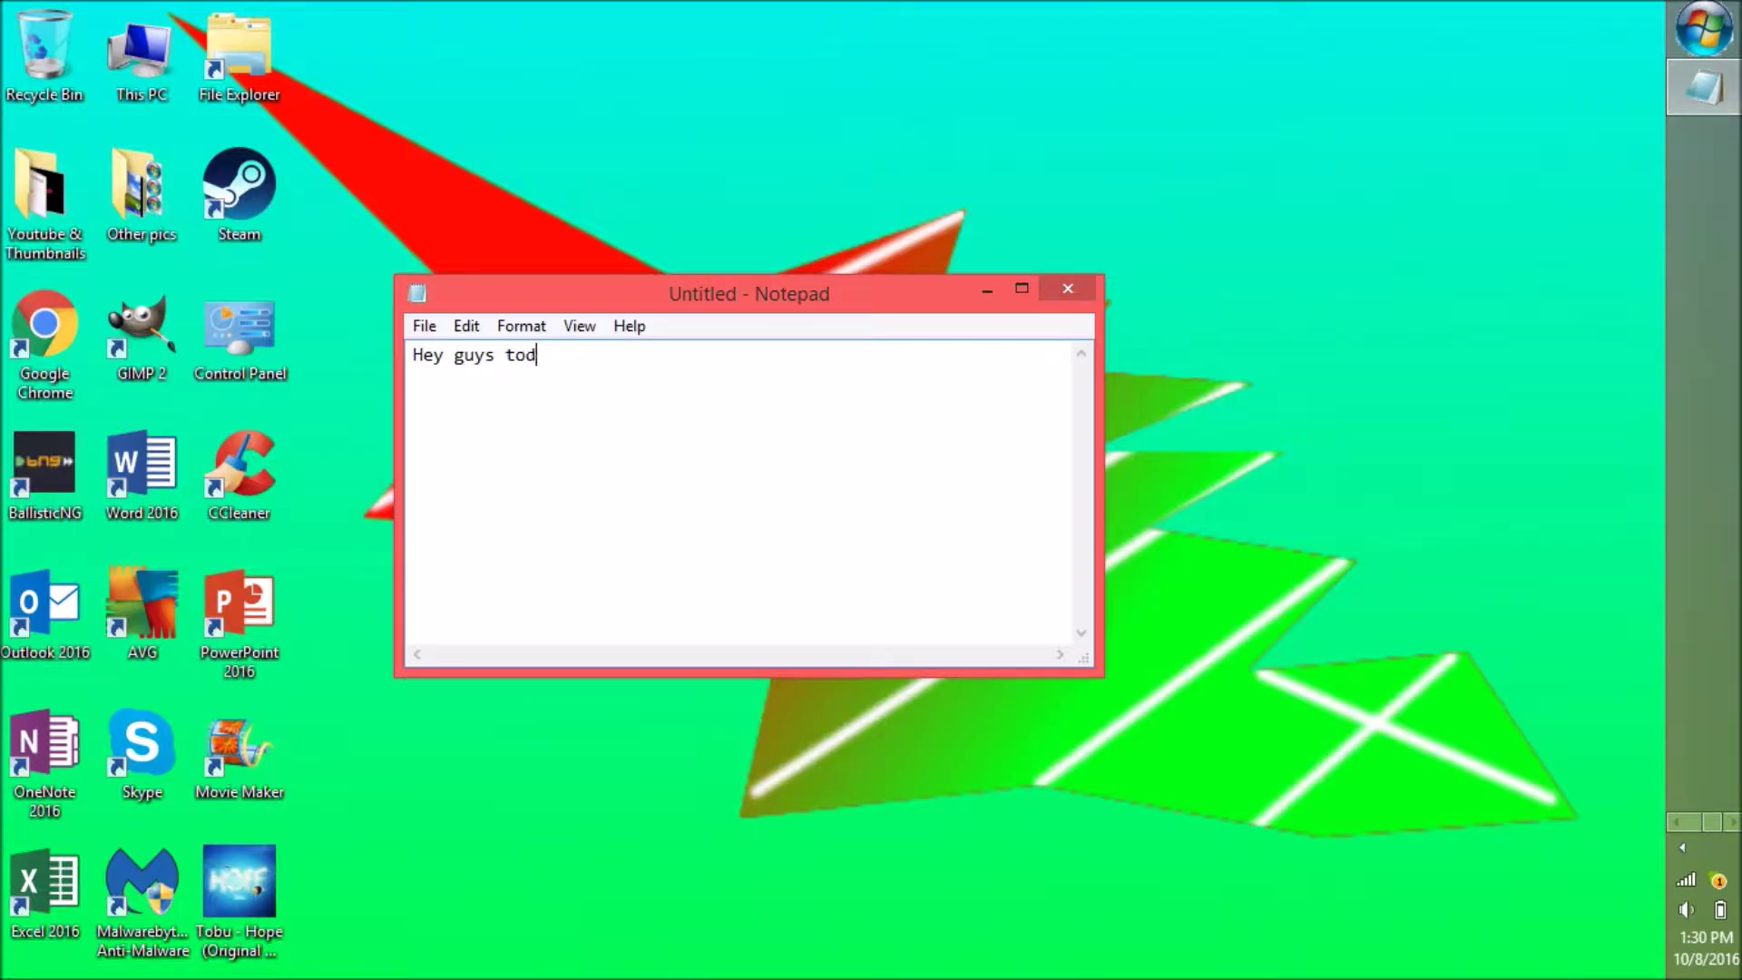
Type and erase an intro note about making an image transparent in GIMP, then minimize Notepad.
type("ay I will show you ")
type("how to mak")
type("e a image")
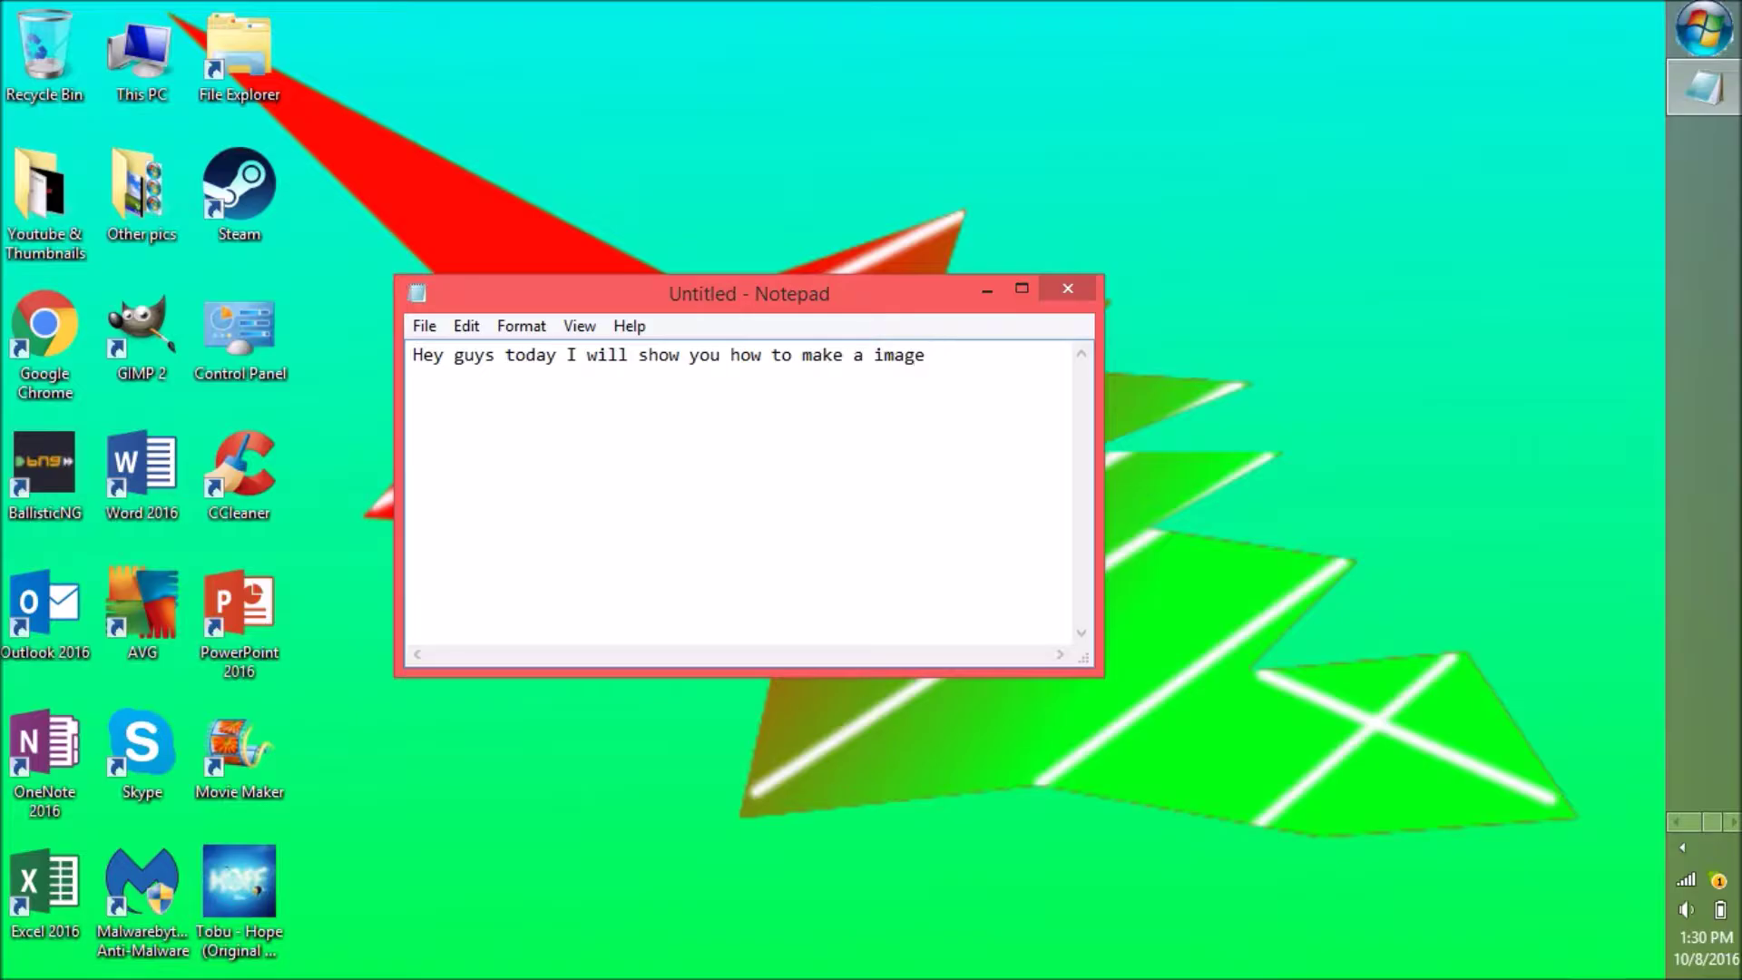
type("ansper")
type("nt in gimp")
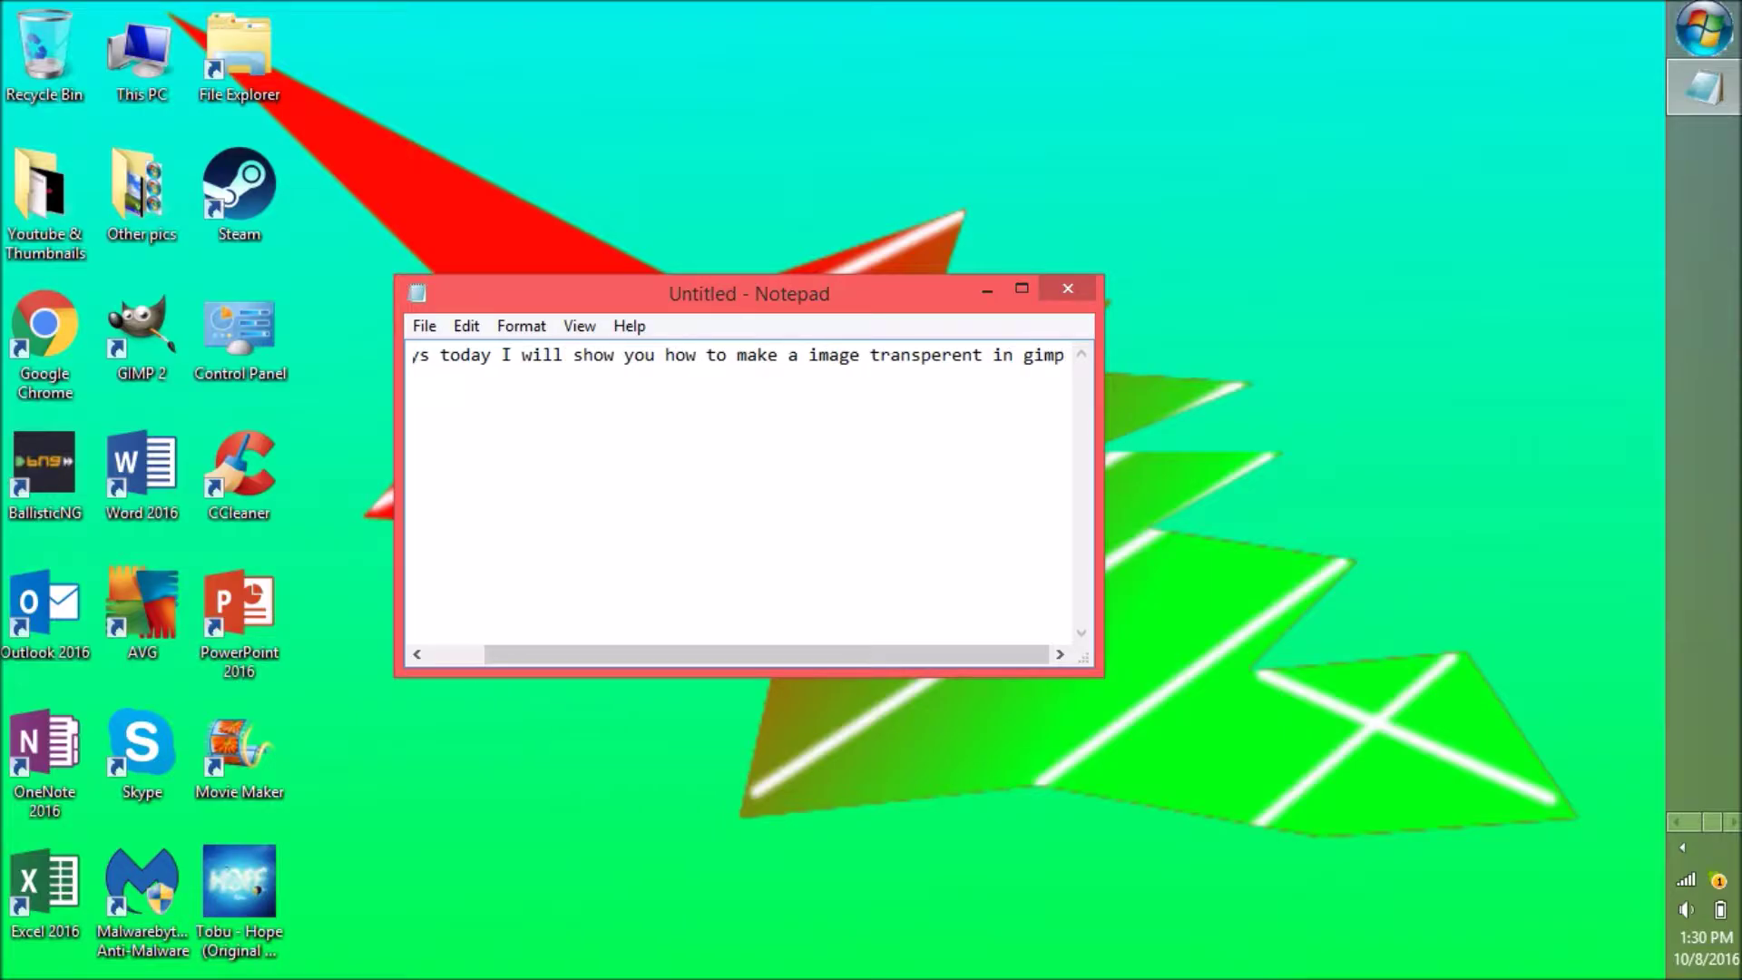
key("BackSpace")
key("BackSpace")
key("BackSpace")
key("BackSpace")
key("BackSpace")
key("BackSpace")
key("BackSpace")
key("BackSpace")
key("BackSpace")
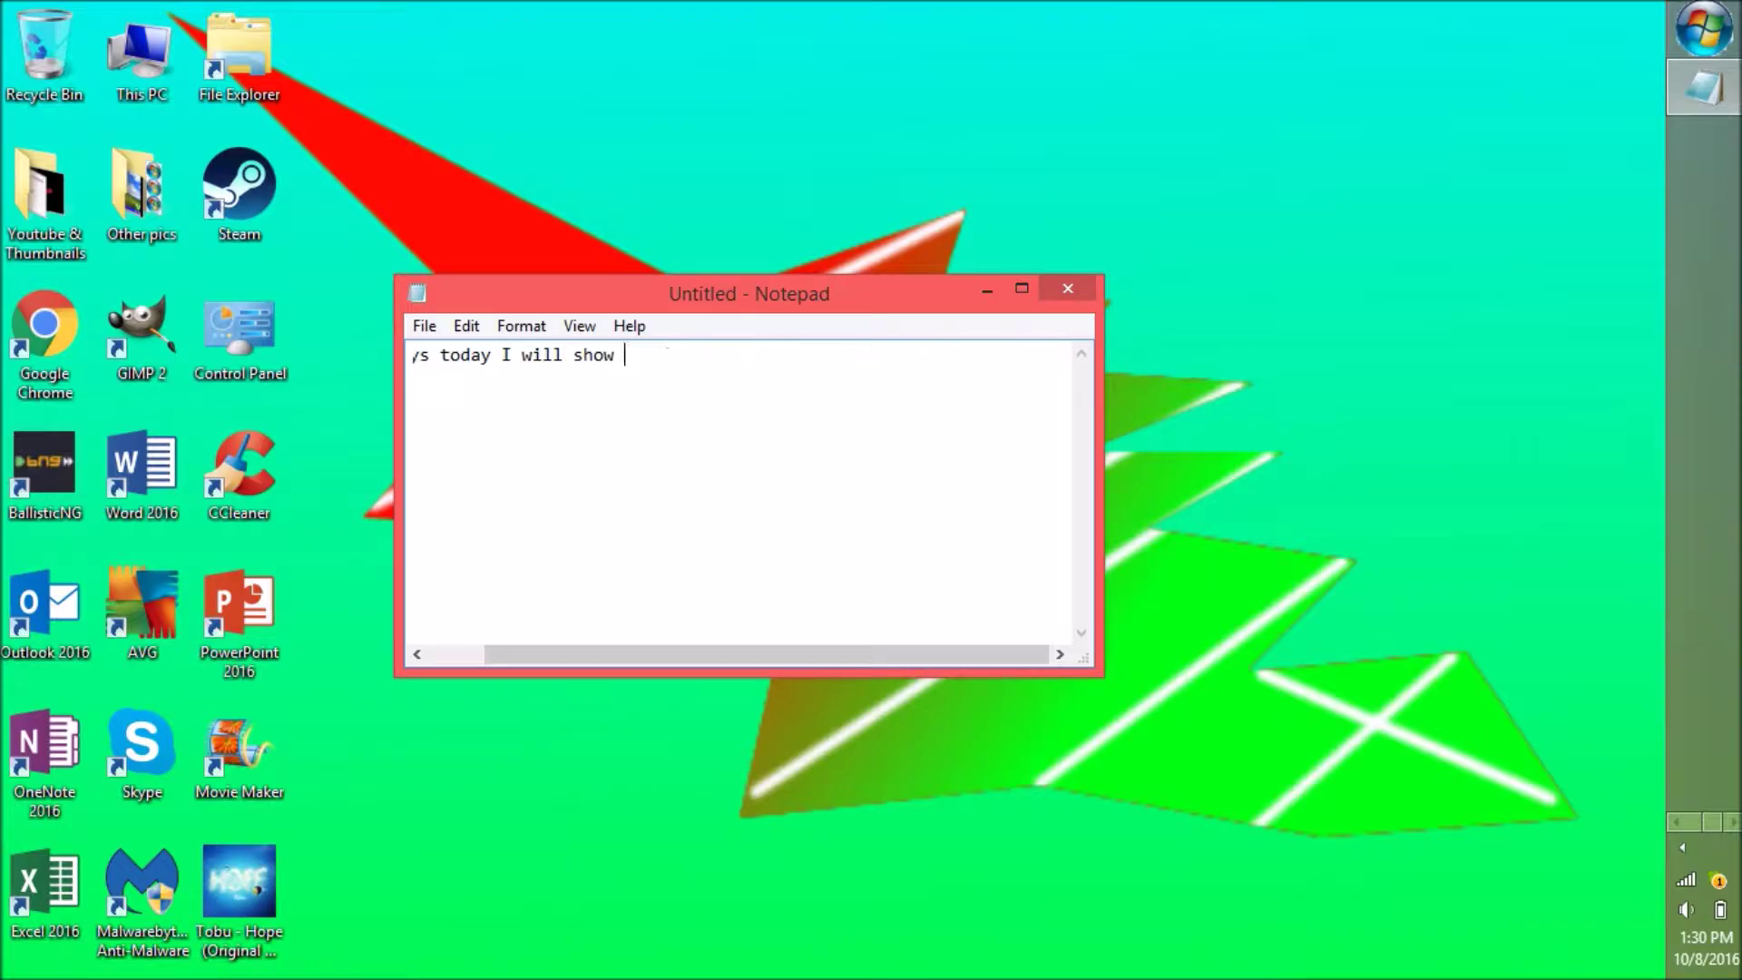
key("BackSpace")
key("BackSpace")
key("BackSpace")
key("BackSpace")
key("BackSpace")
key("BackSpace")
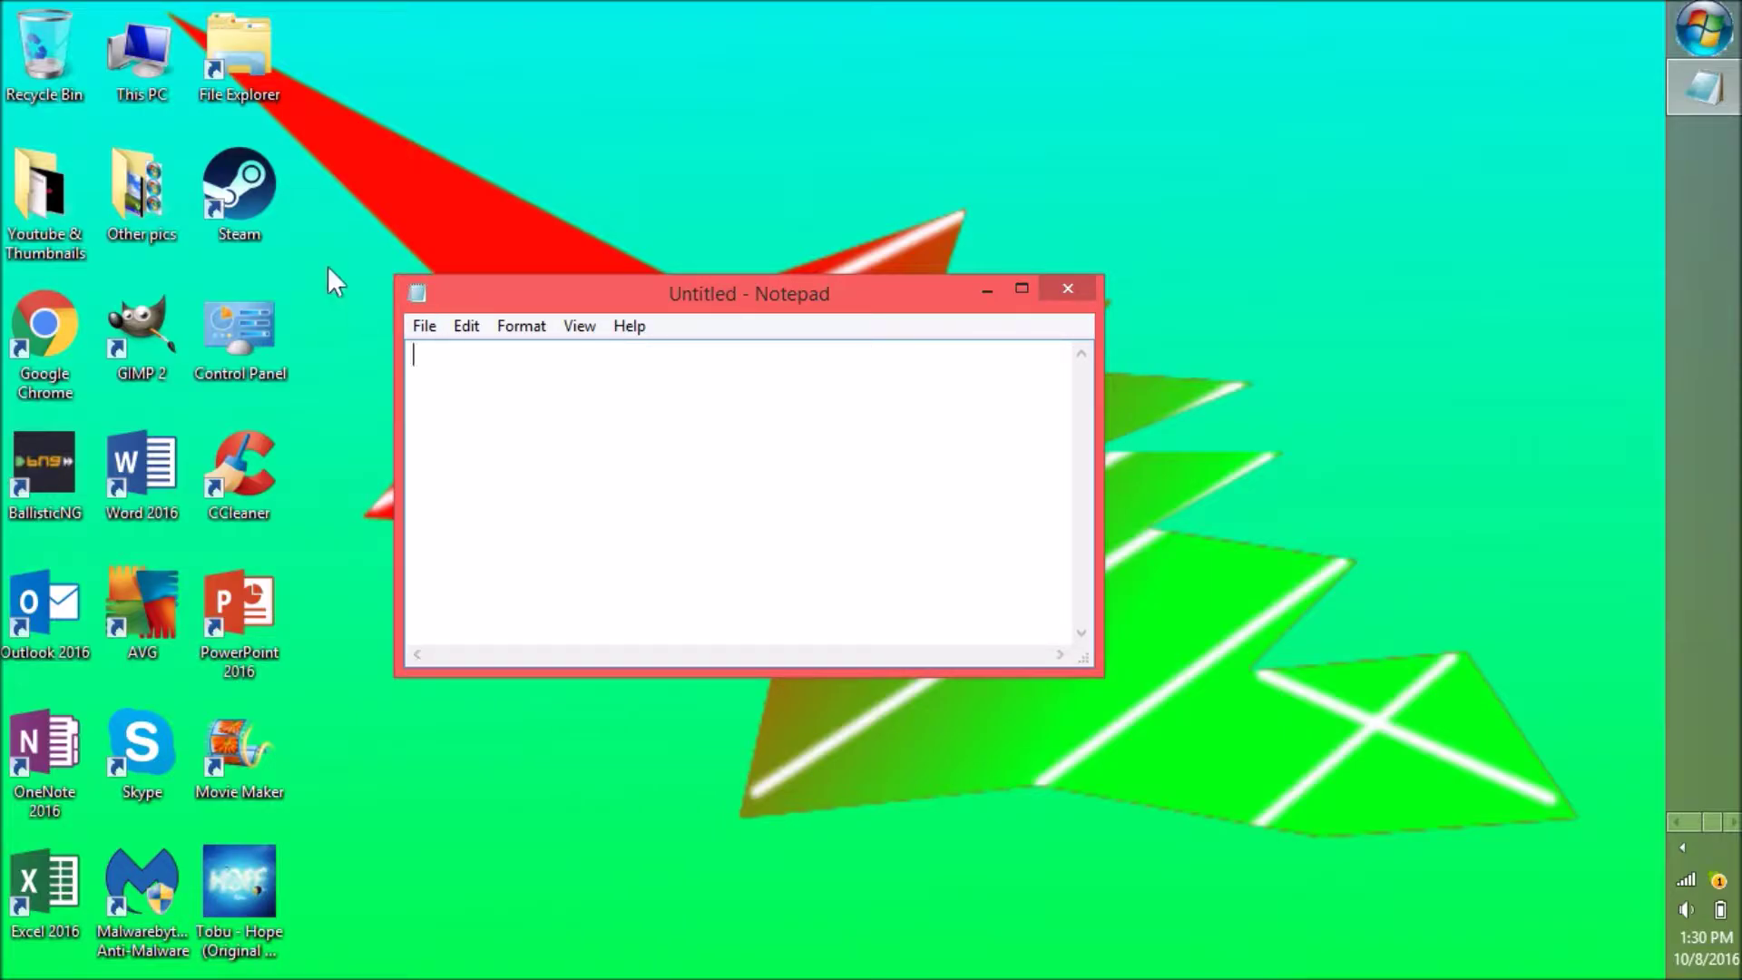
left_click(976, 293)
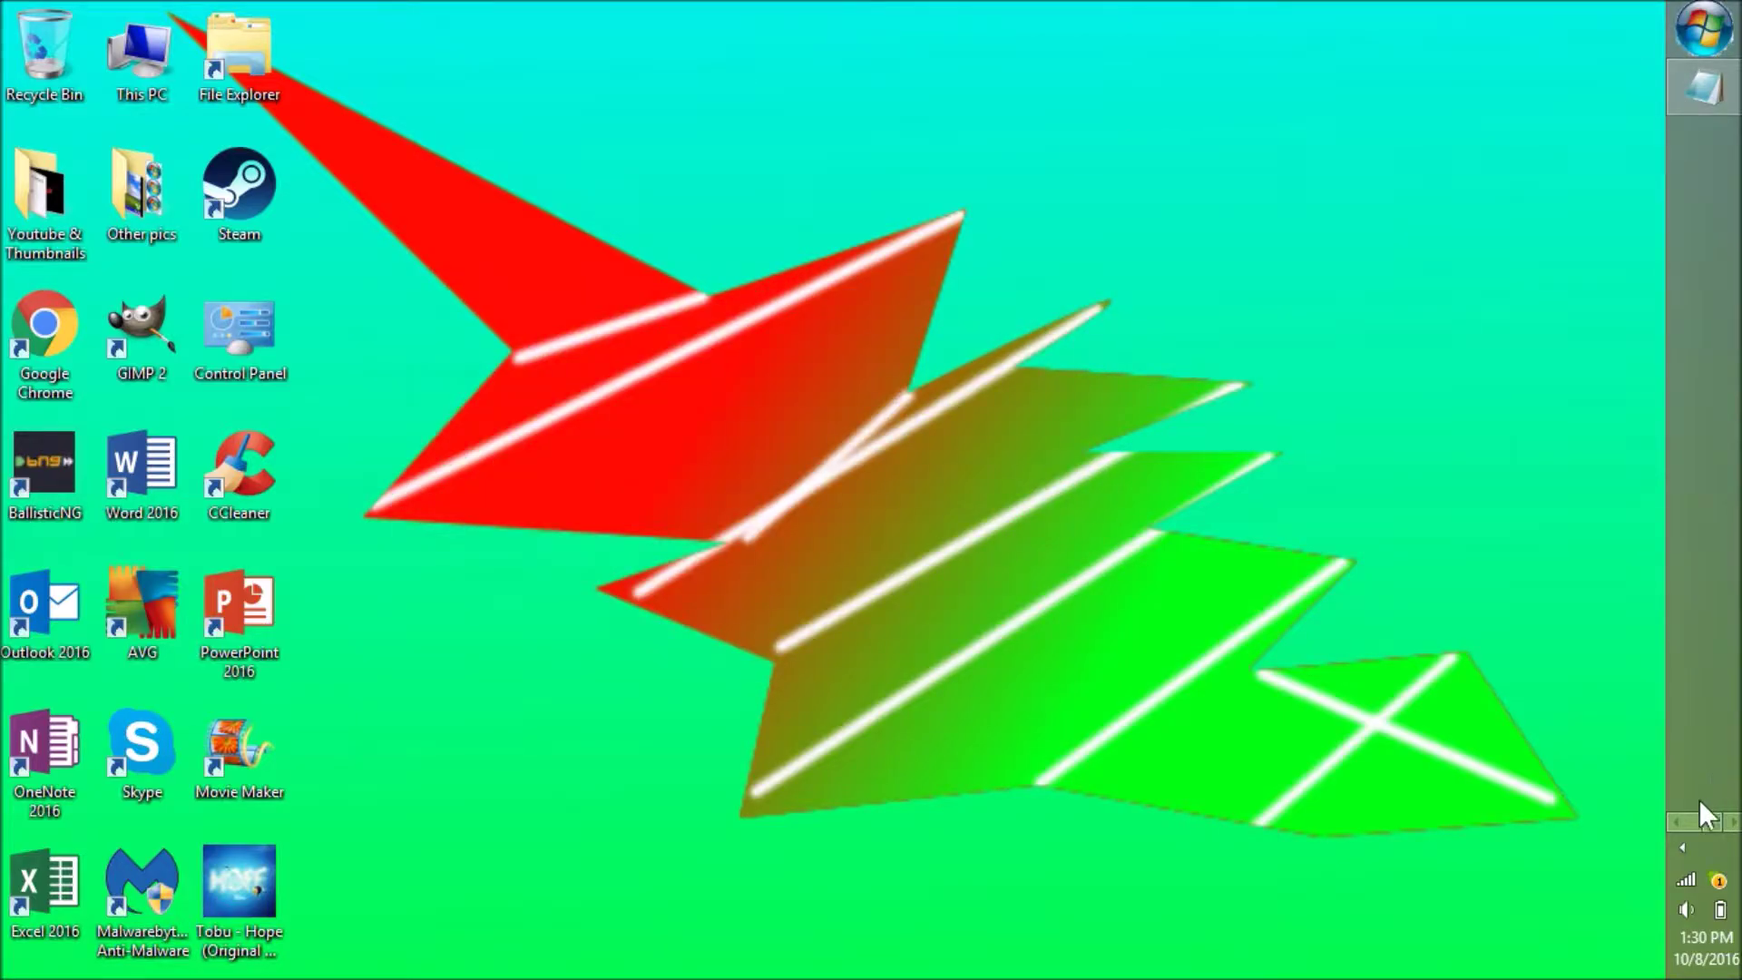
Open Chrome and go to Google Images.
left_click(1681, 819)
left_click(1705, 91)
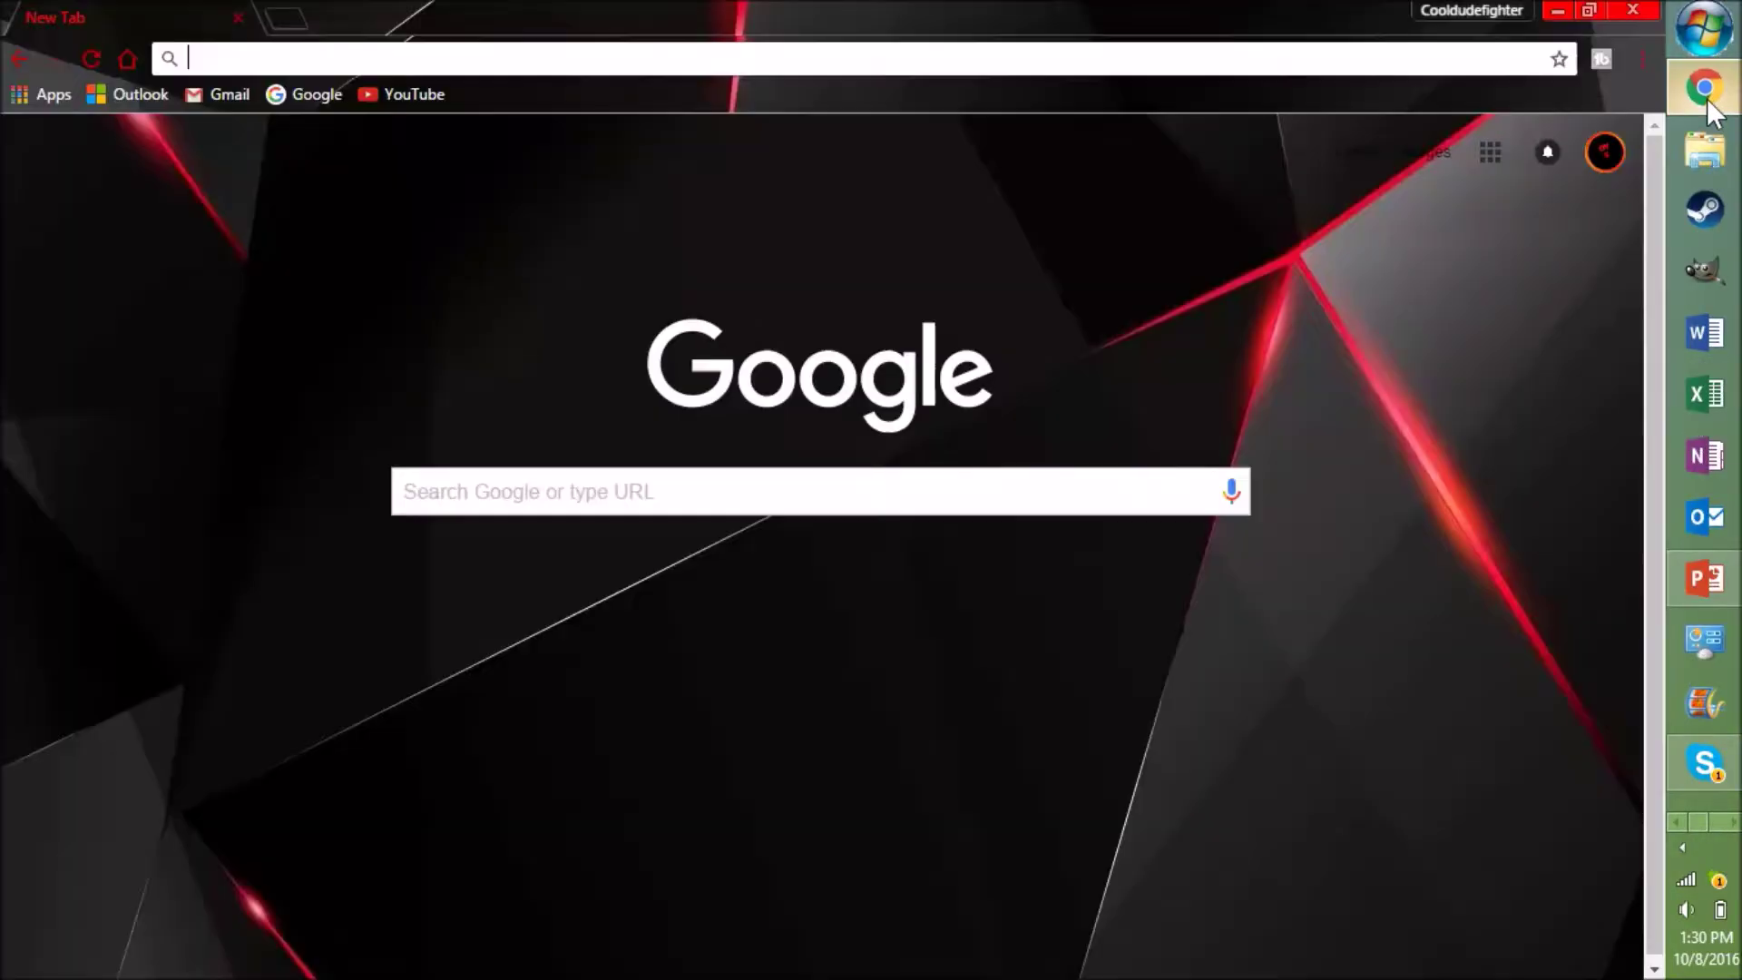
left_click(1435, 164)
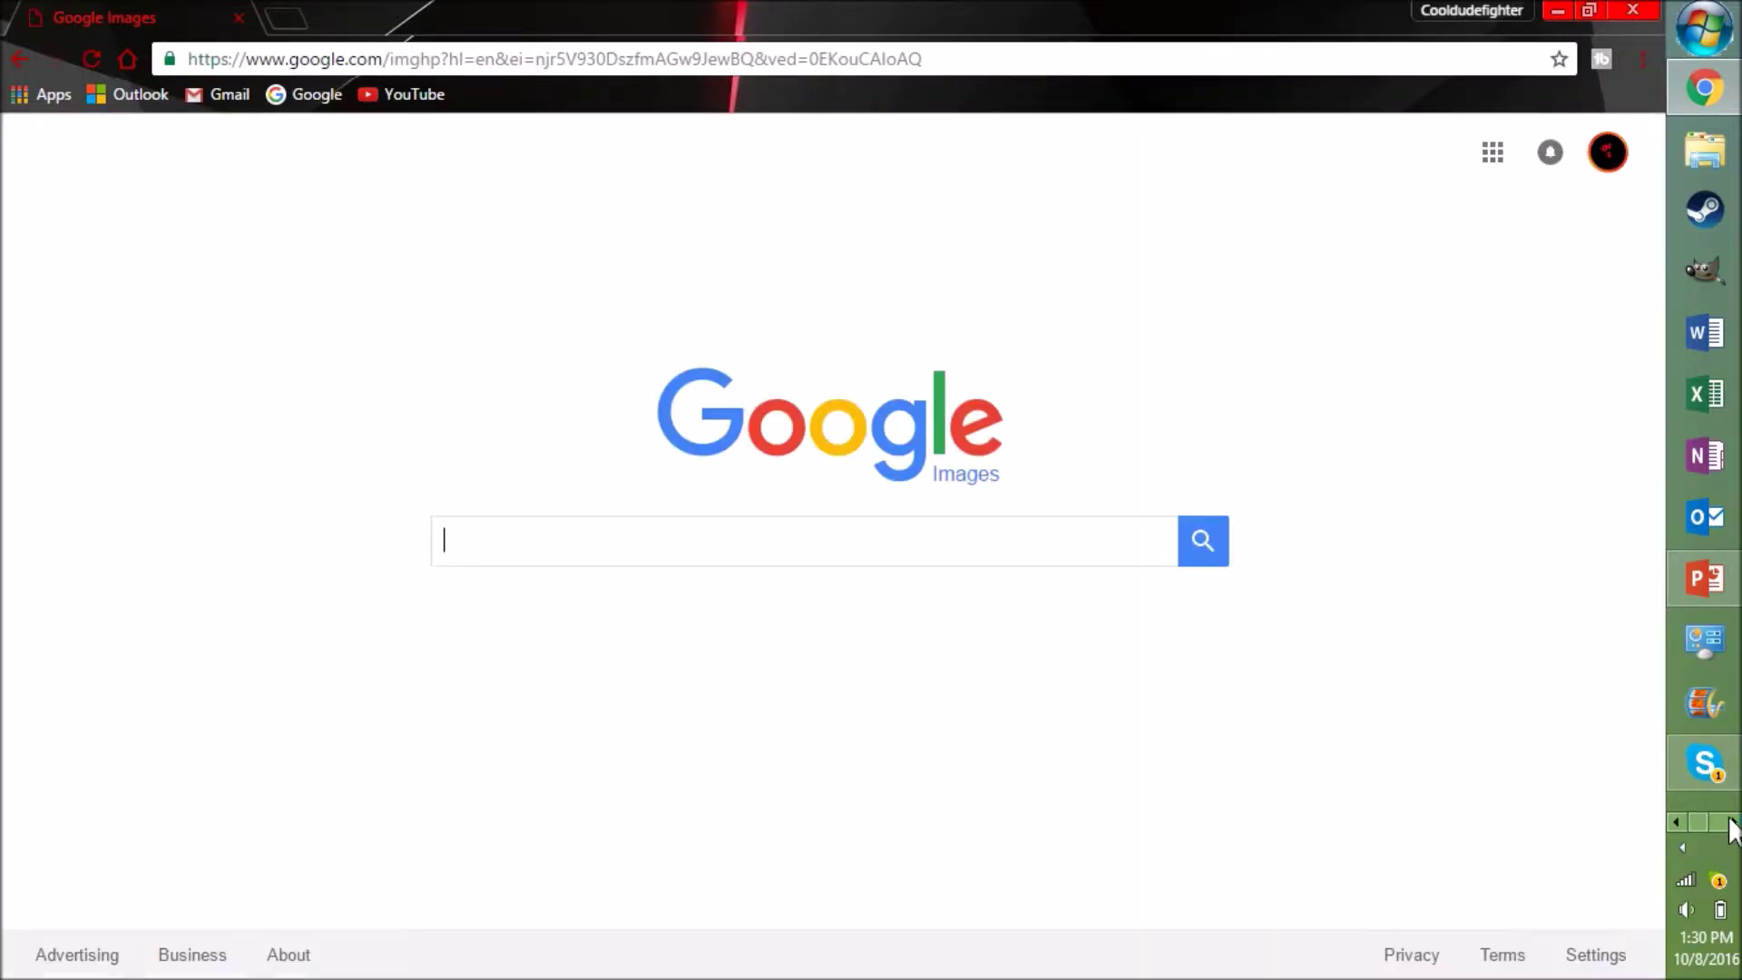
Type and erase a Notepad hint to copy and paste any picture, then focus the image search box.
left_click(1730, 822)
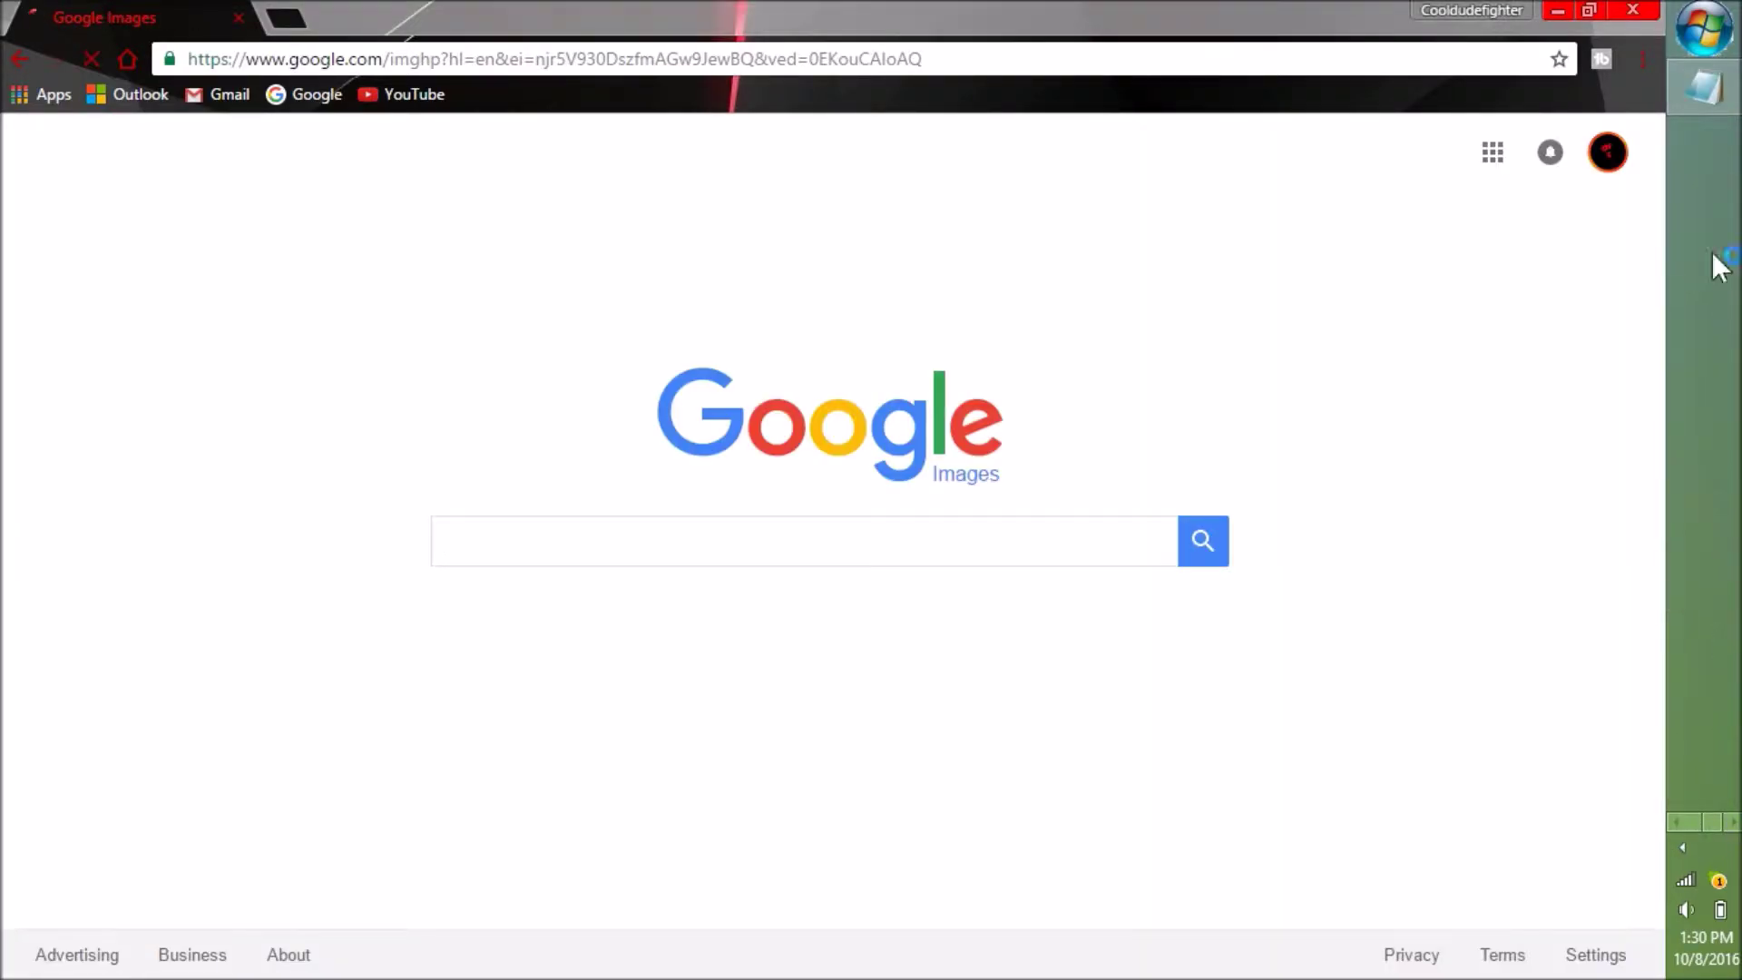
left_click(1704, 90)
mouse_move(749, 301)
left_mouse_down()
mouse_move(760, 436)
mouse_move(828, 616)
left_mouse_up()
type("co")
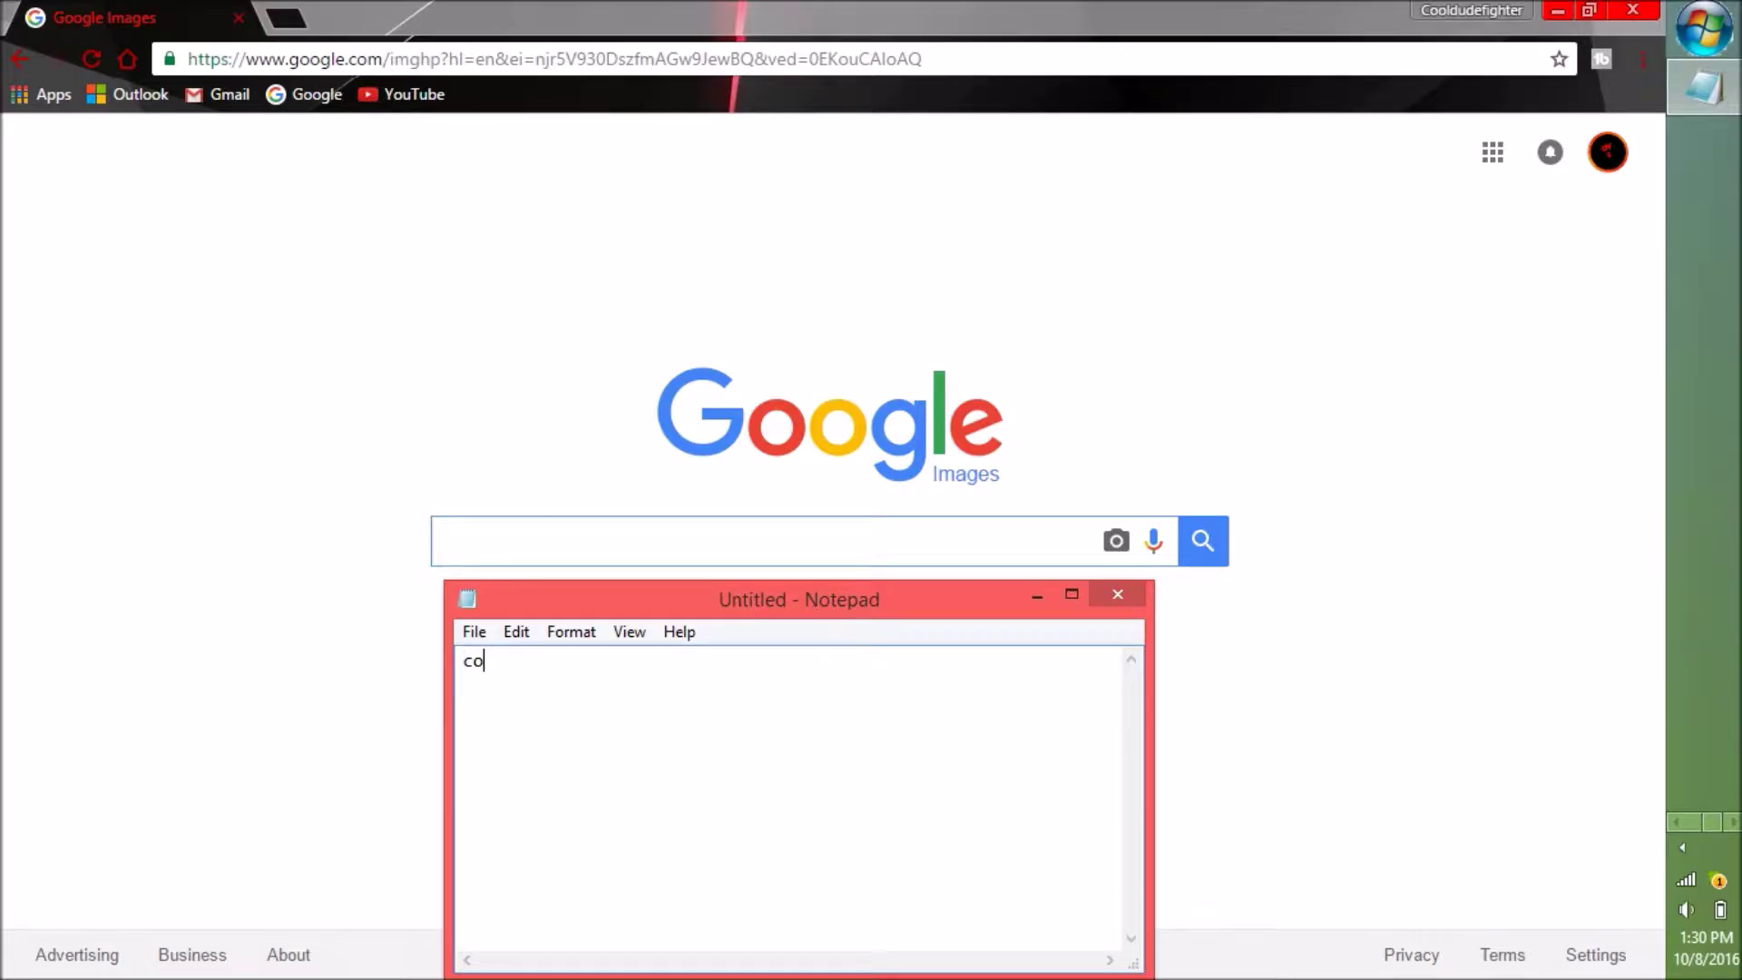
type("py ND")
key("BackSpace")
key("BackSpace")
type("nd pas")
type("te any picture you want")
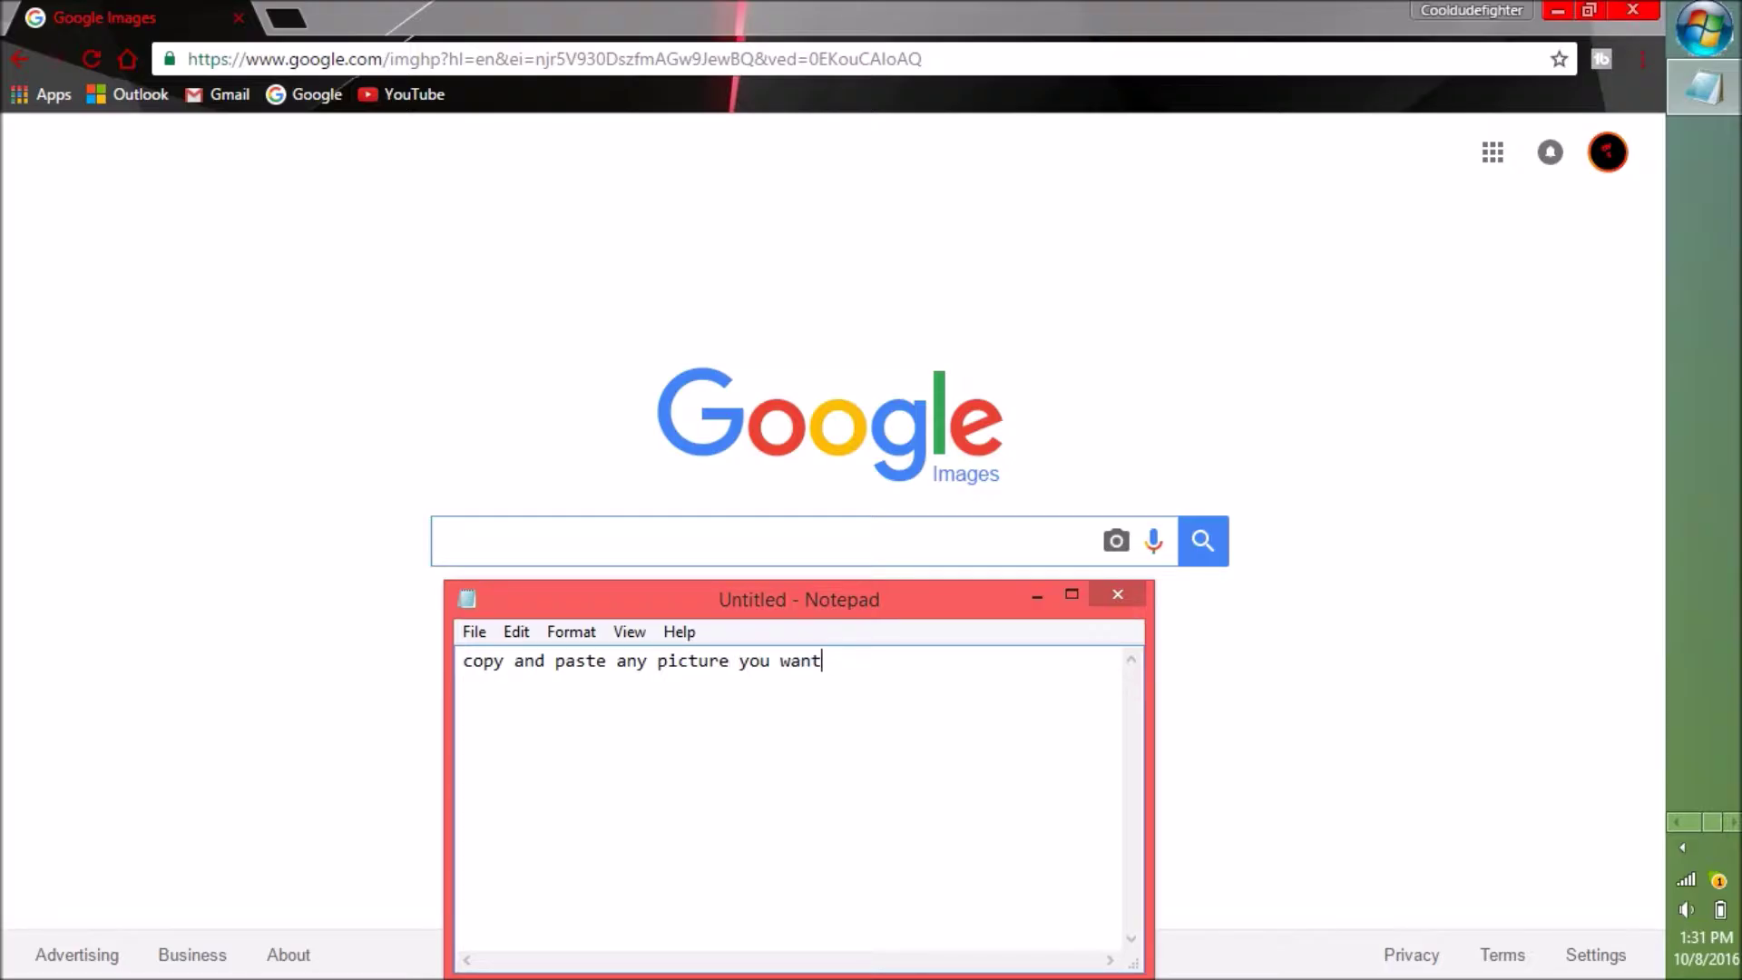
key("BackSpace")
key("BackSpace")
key("BackSpace")
key("BackSpace")
key("BackSpace")
key("BackSpace")
key("BackSpace")
key("BackSpace")
key("BackSpace")
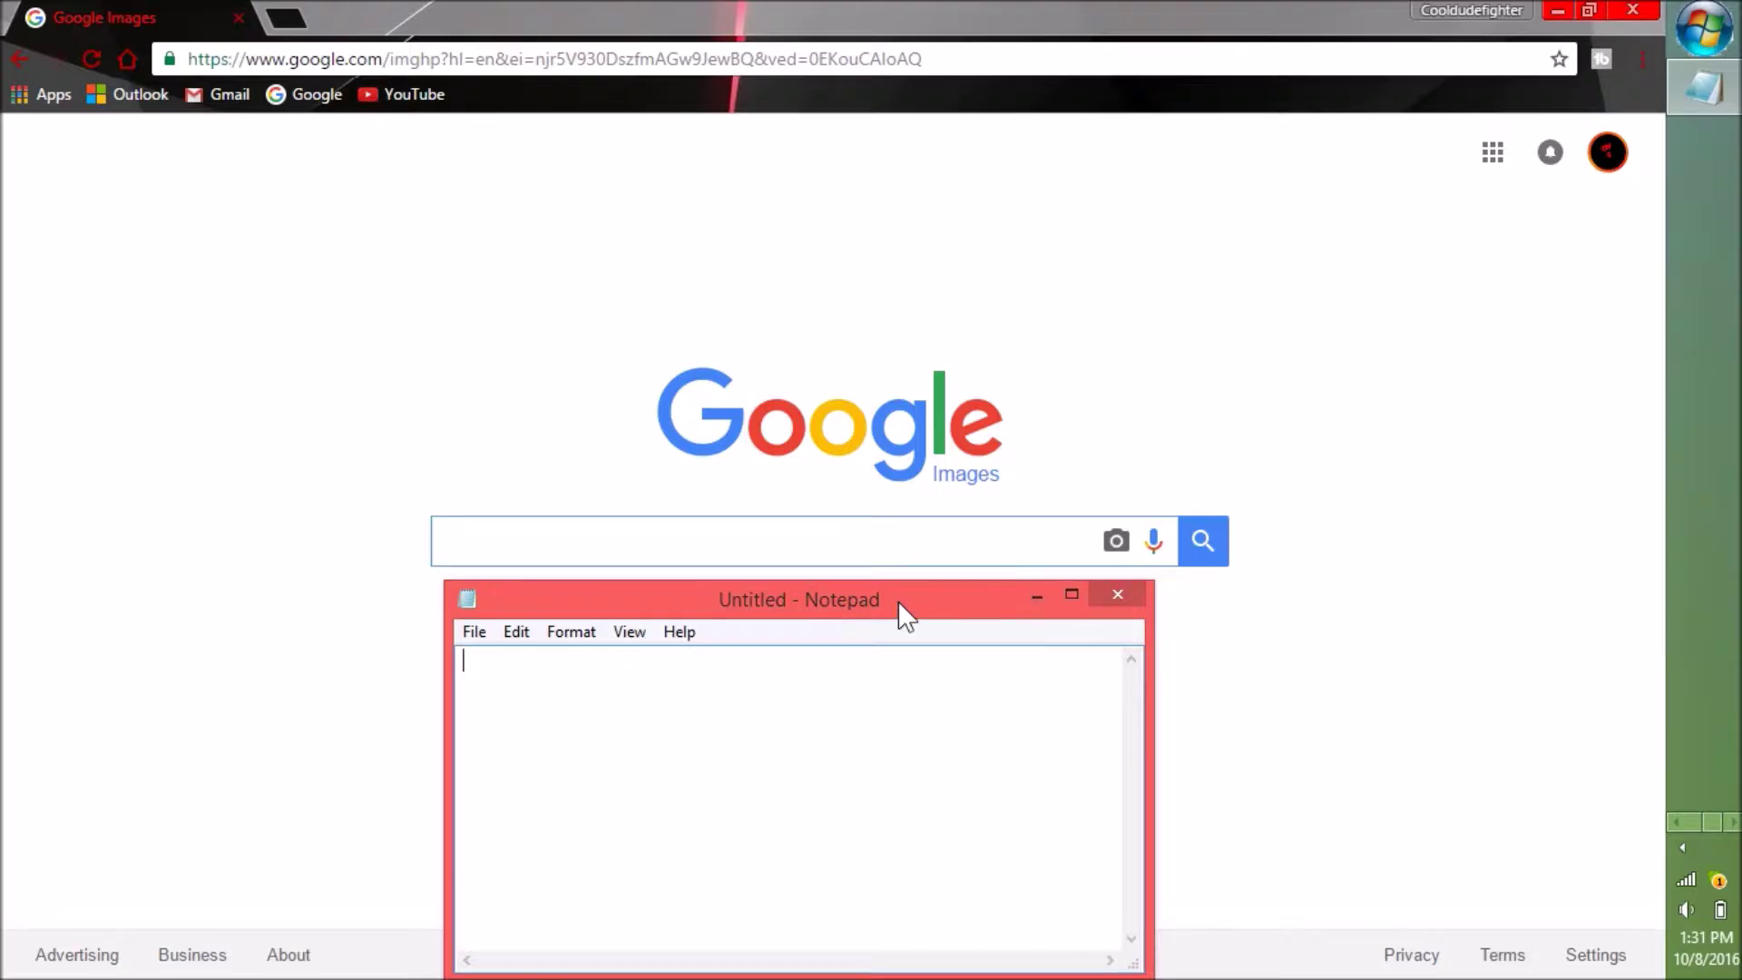
left_click_drag(900, 602, 996, 607)
left_click(1039, 541)
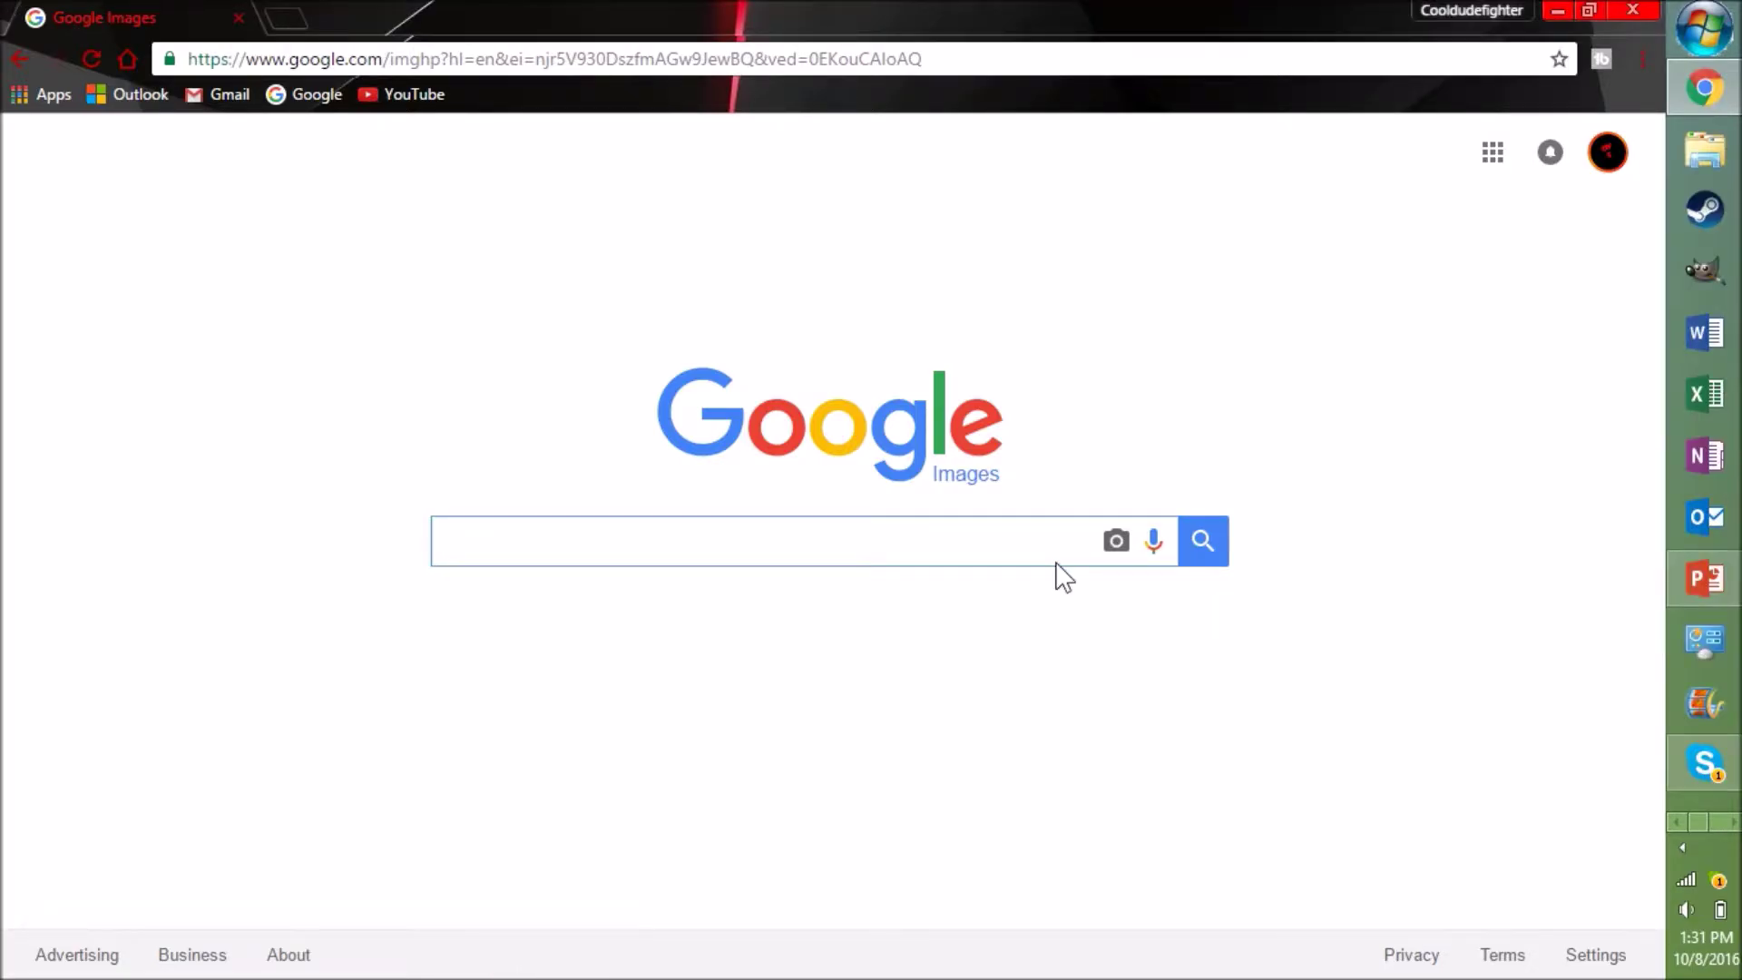
Search Google Images for 'troll face', copy the second result, and minimize the browser.
type("troll ")
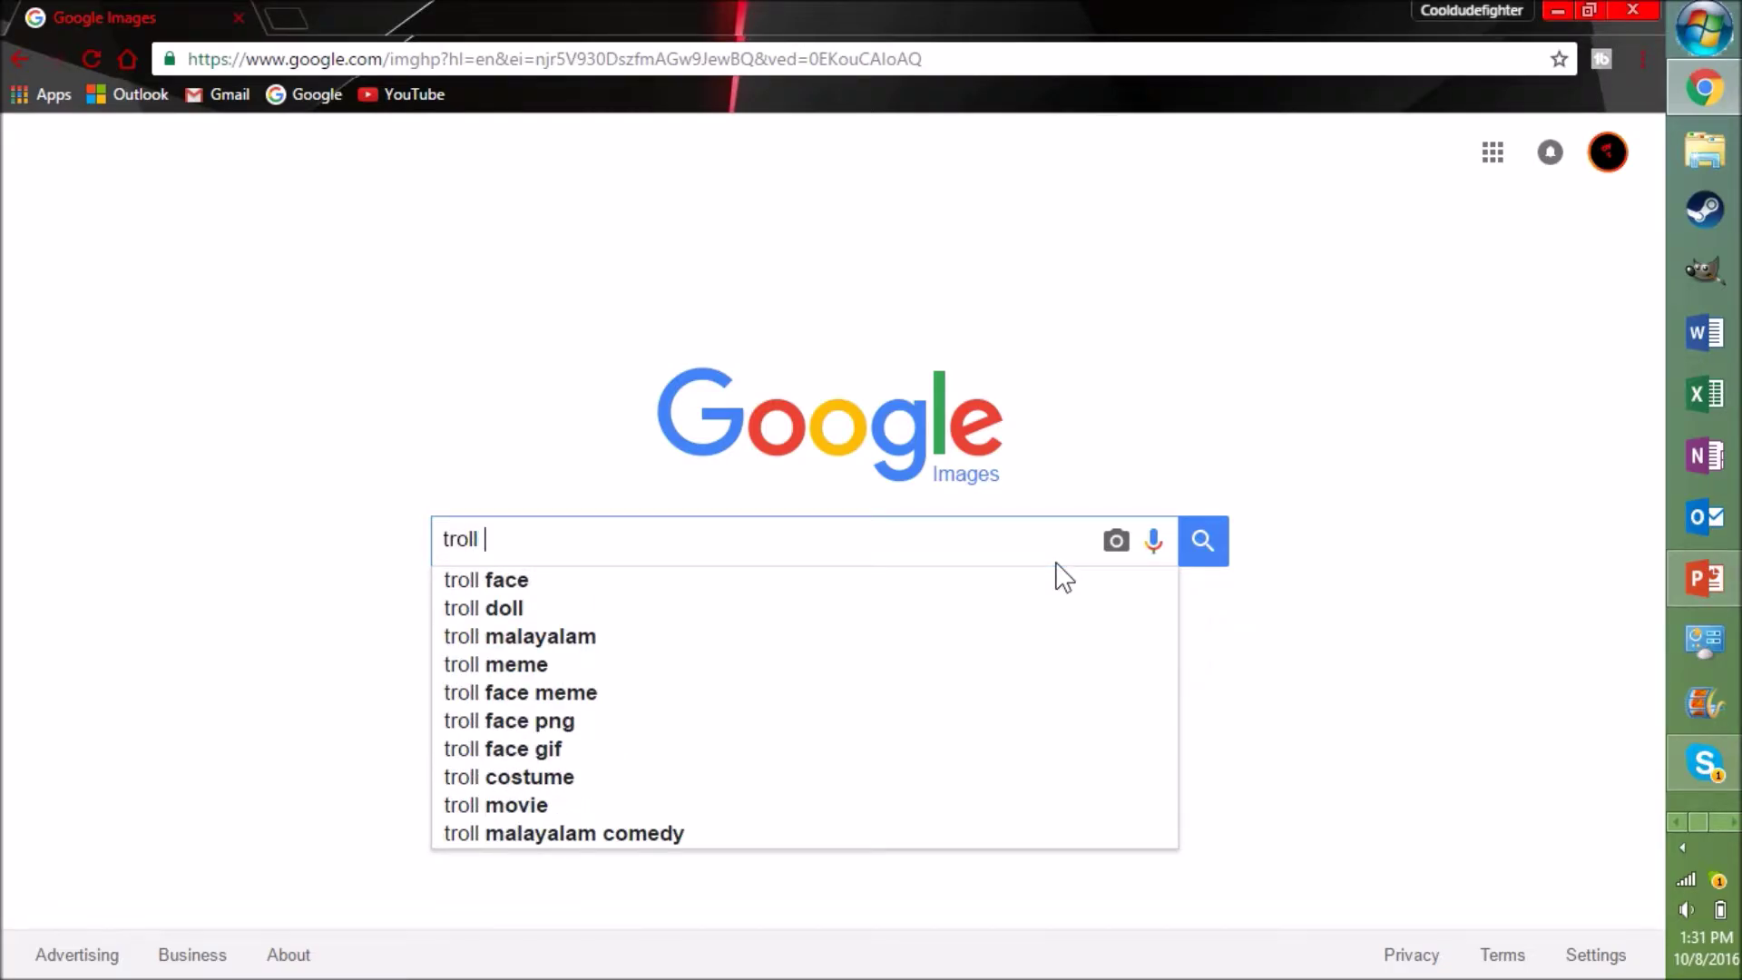
type("face")
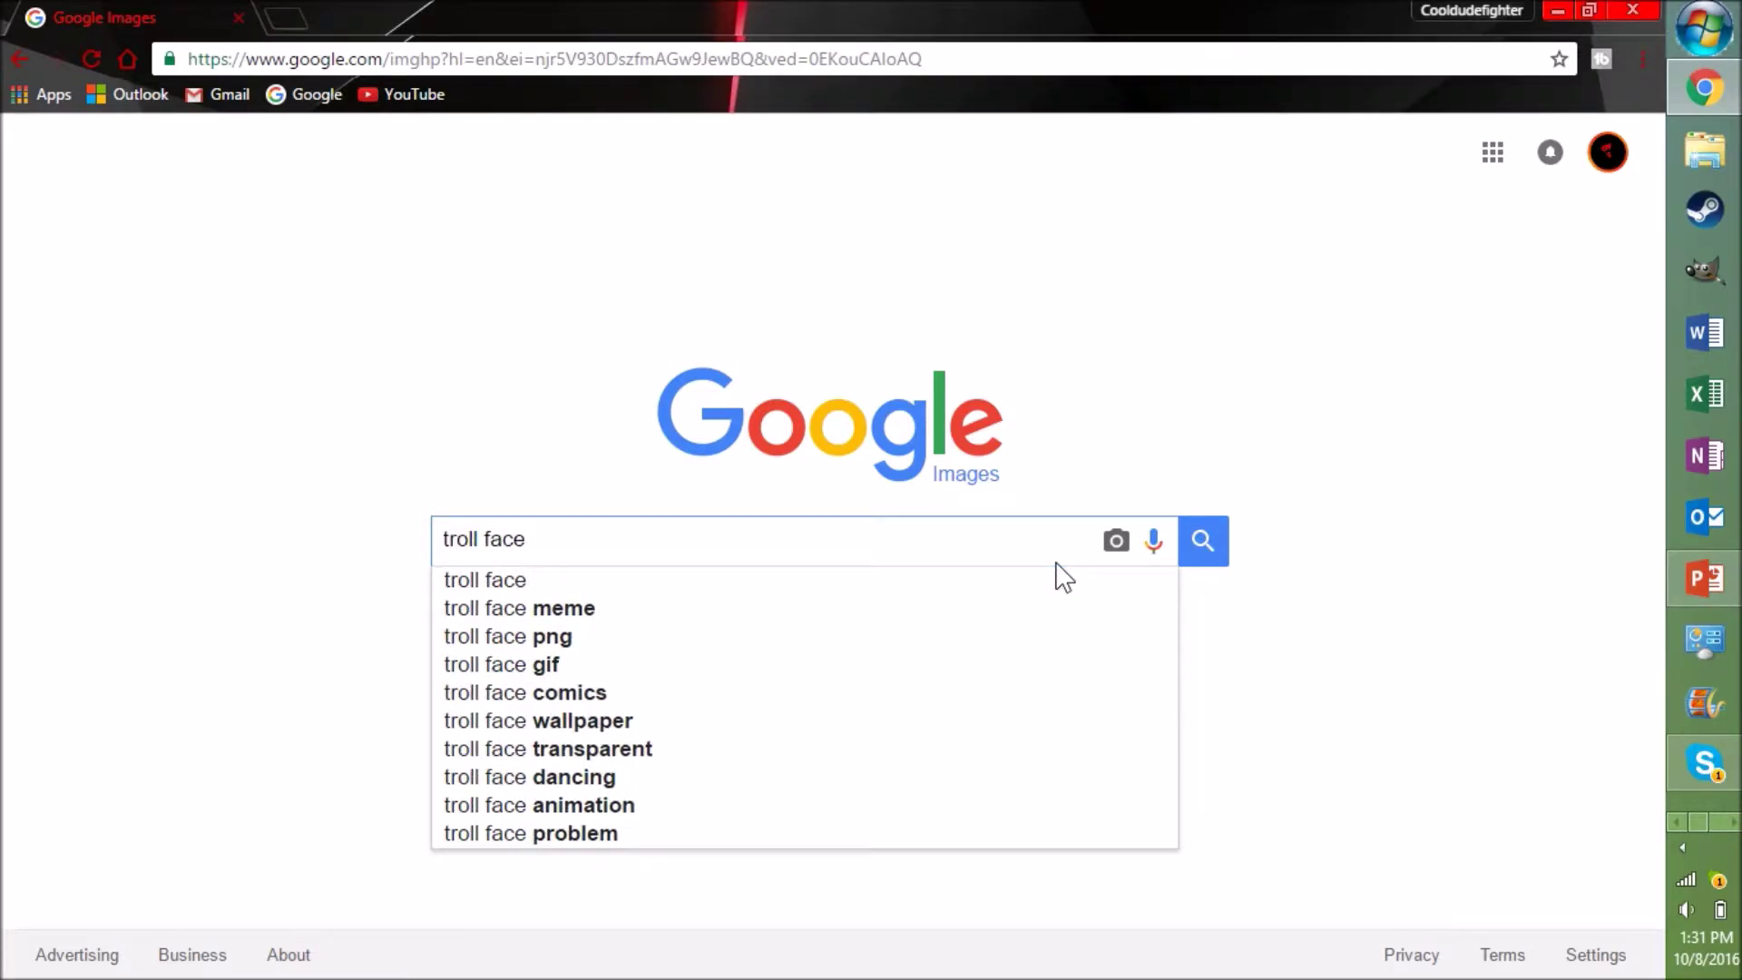
key("Return")
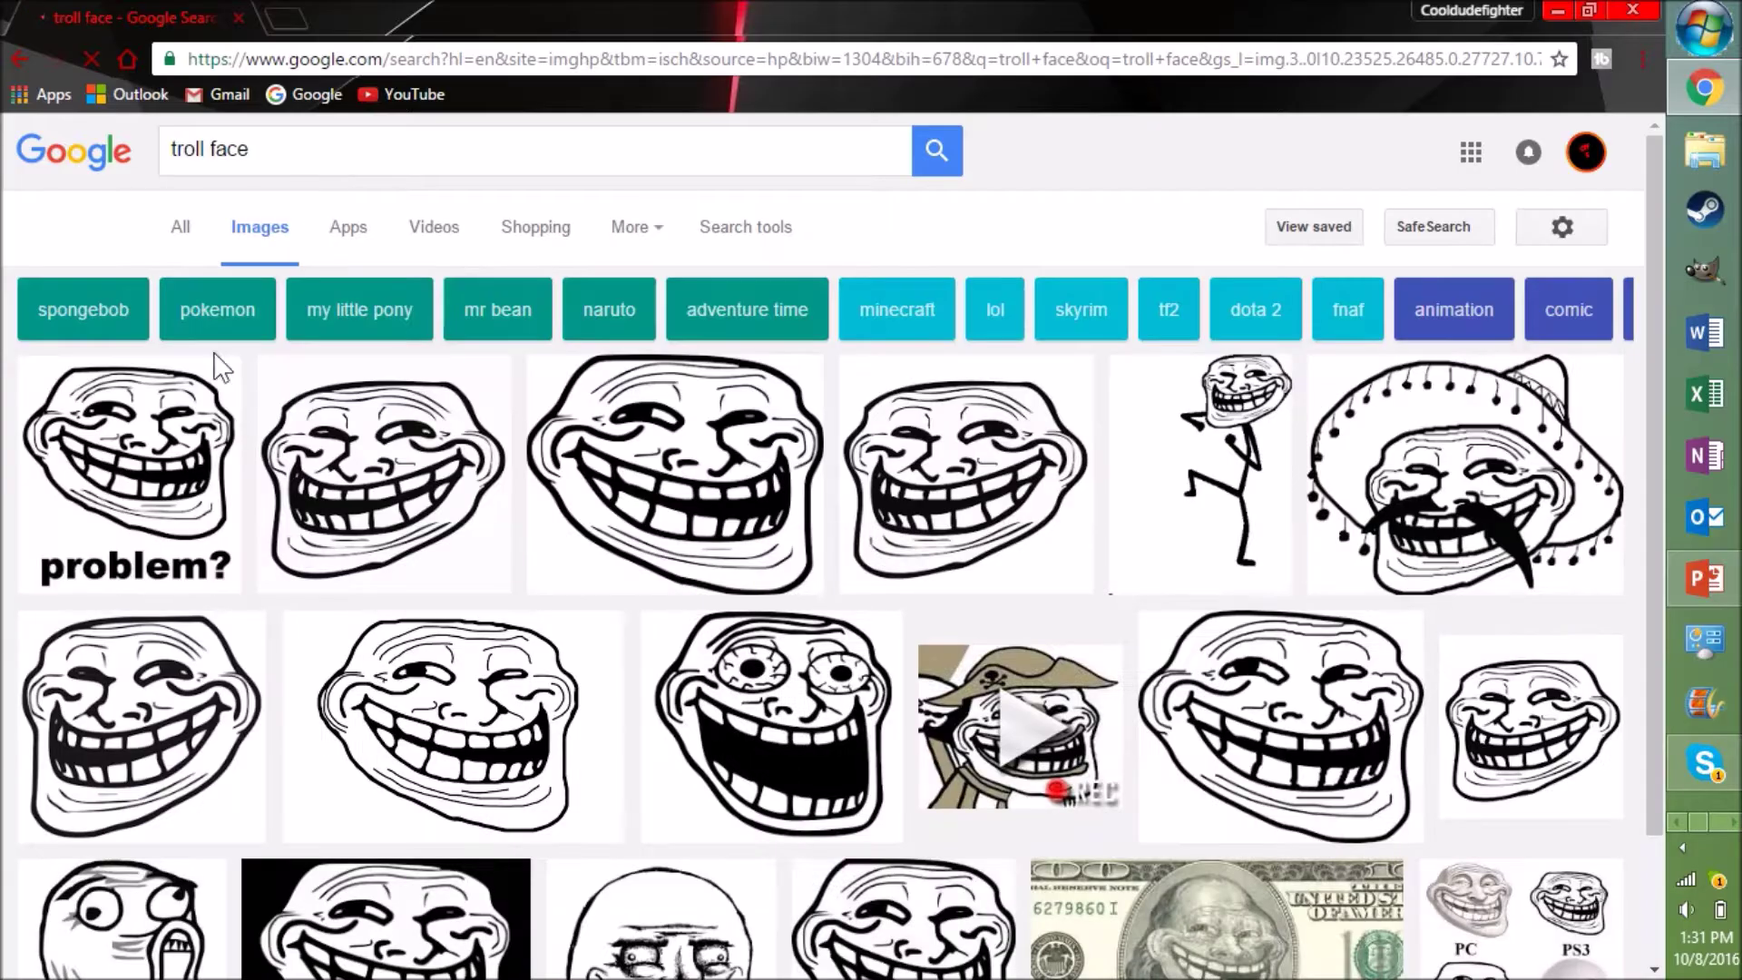
mouse_move(384, 473)
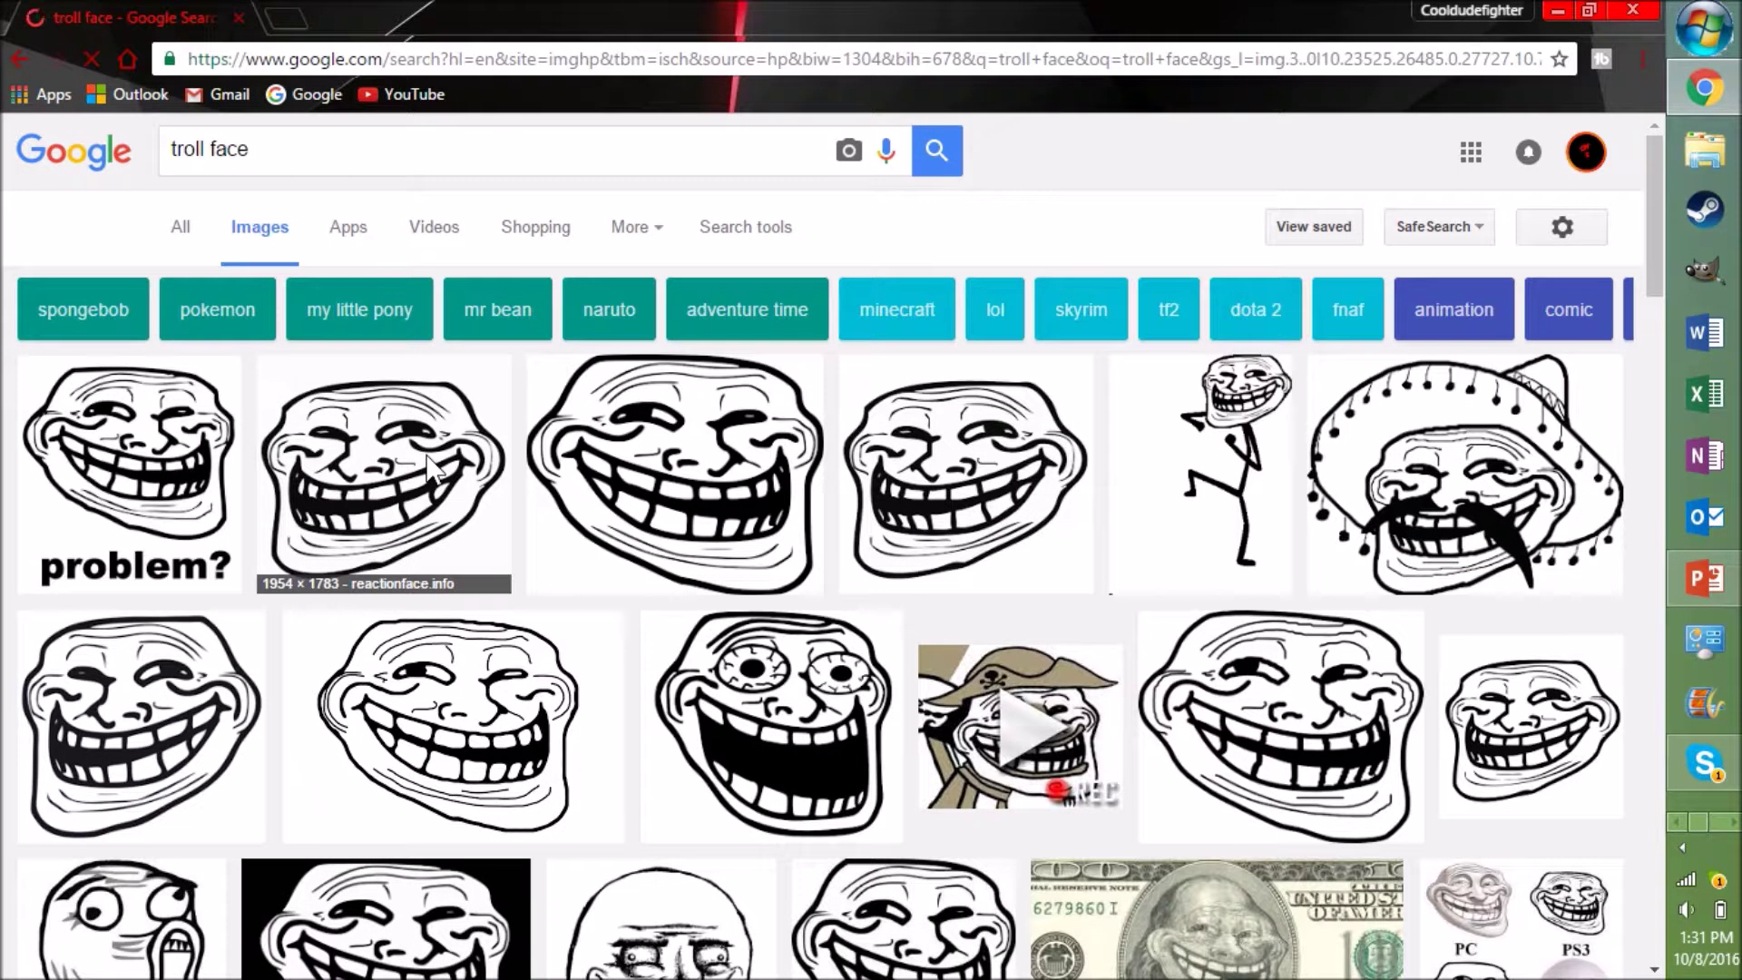
right_click(427, 459)
left_click(494, 535)
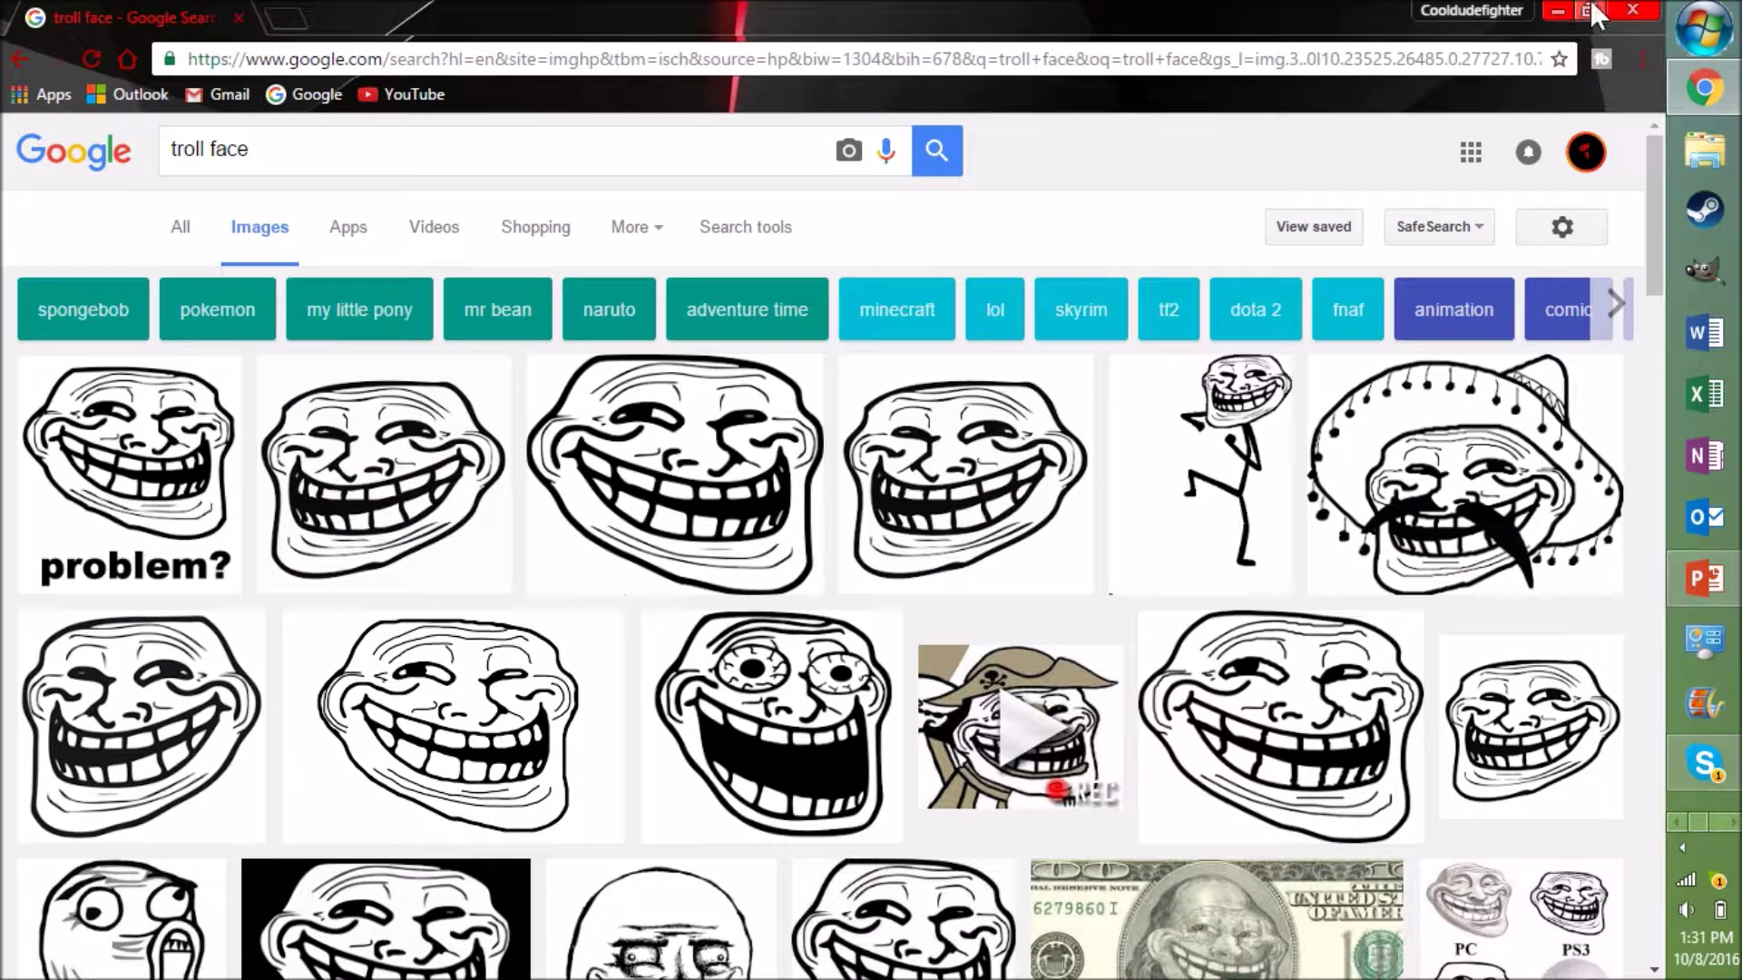
left_click(1557, 10)
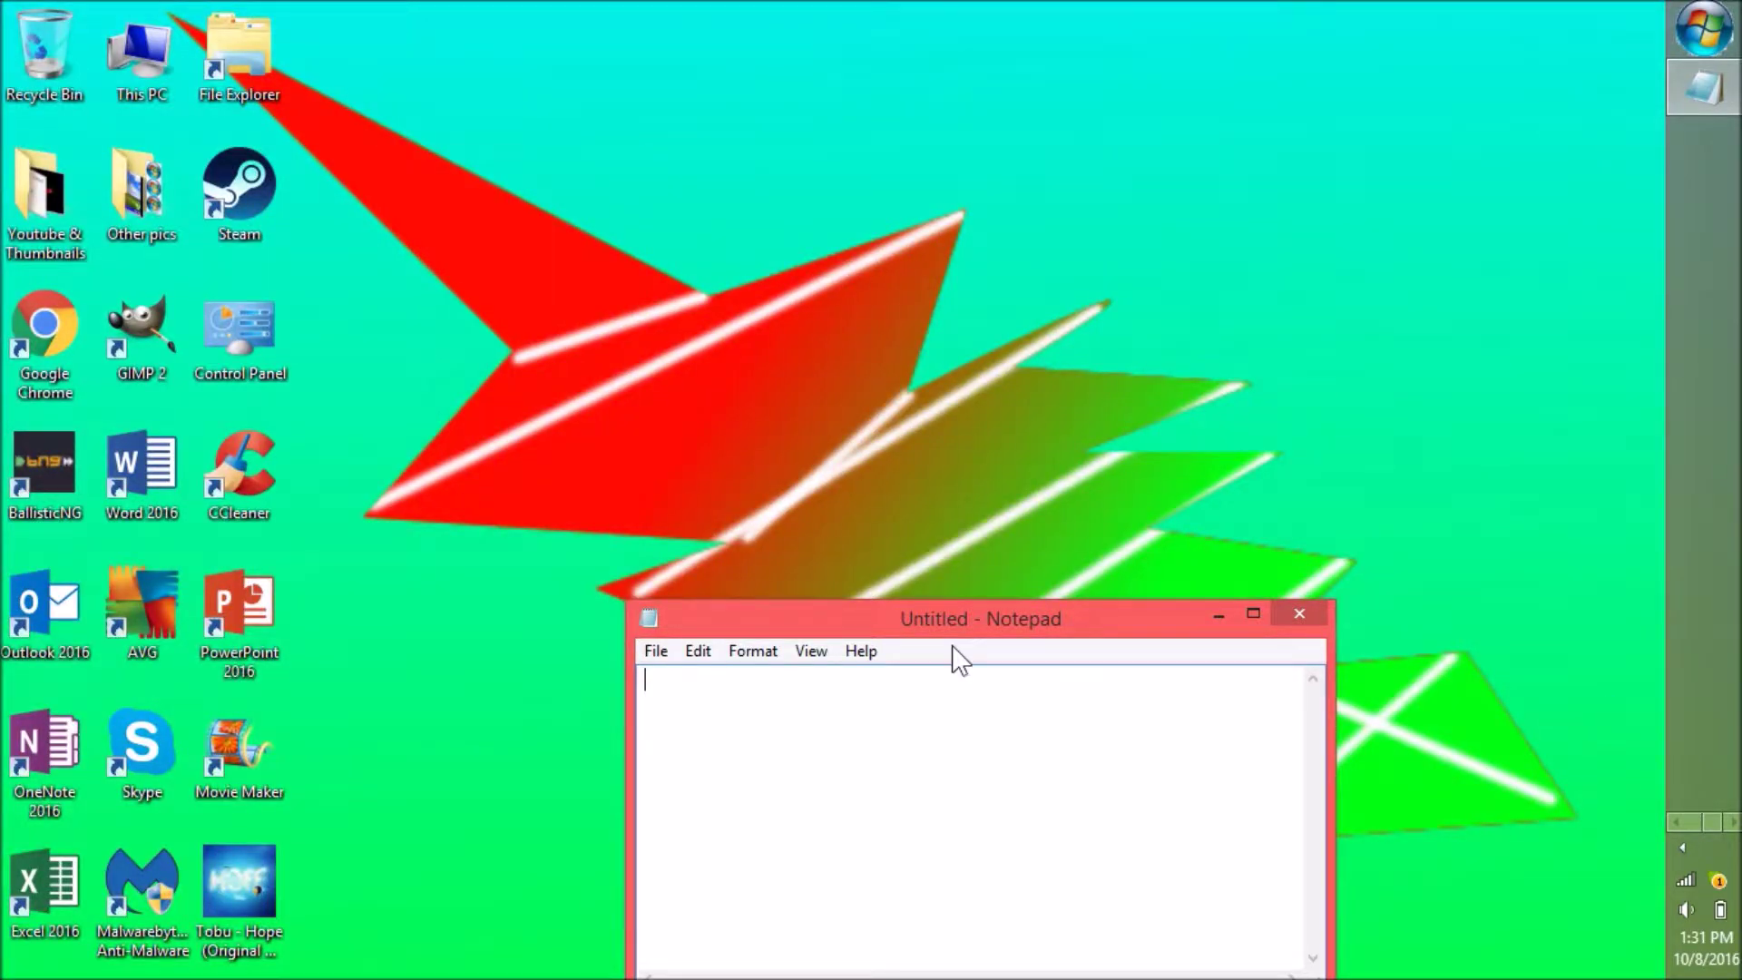
Note 'open gimp now' in Notepad and launch GIMP 2 from the desktop icon.
type("open")
type(" gimp now")
double_click(128, 311)
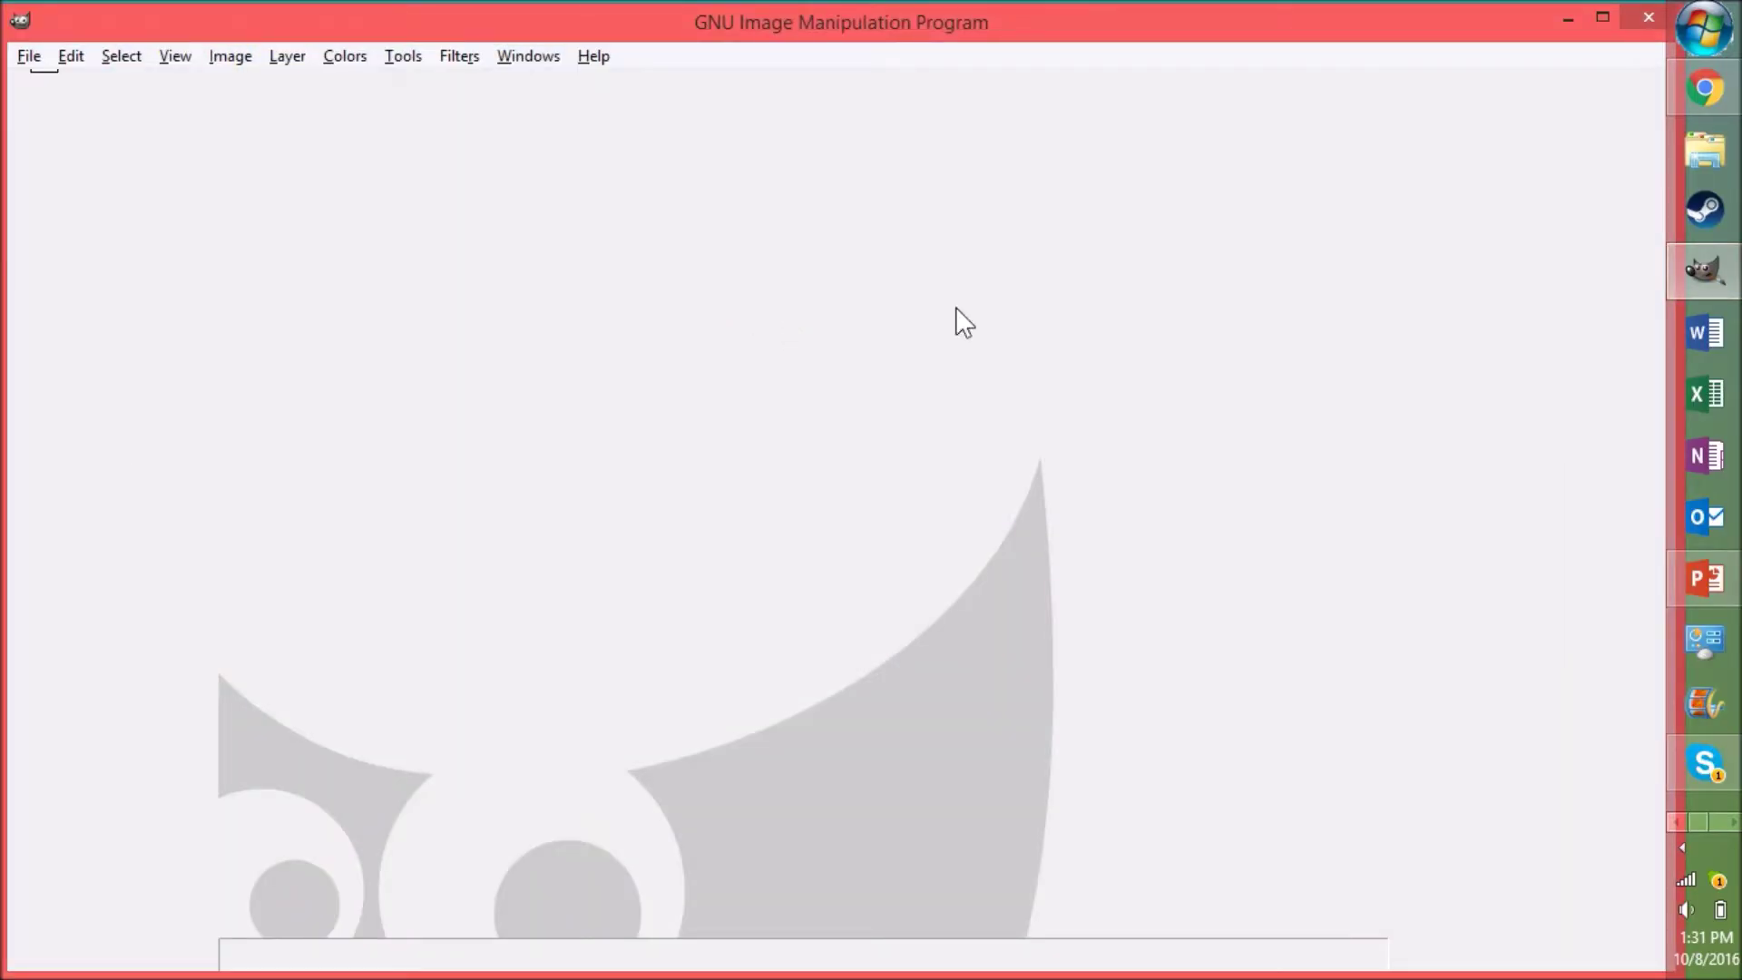
Create a new 640x400 image and select the Bucket Fill tool.
key("ctrl+n")
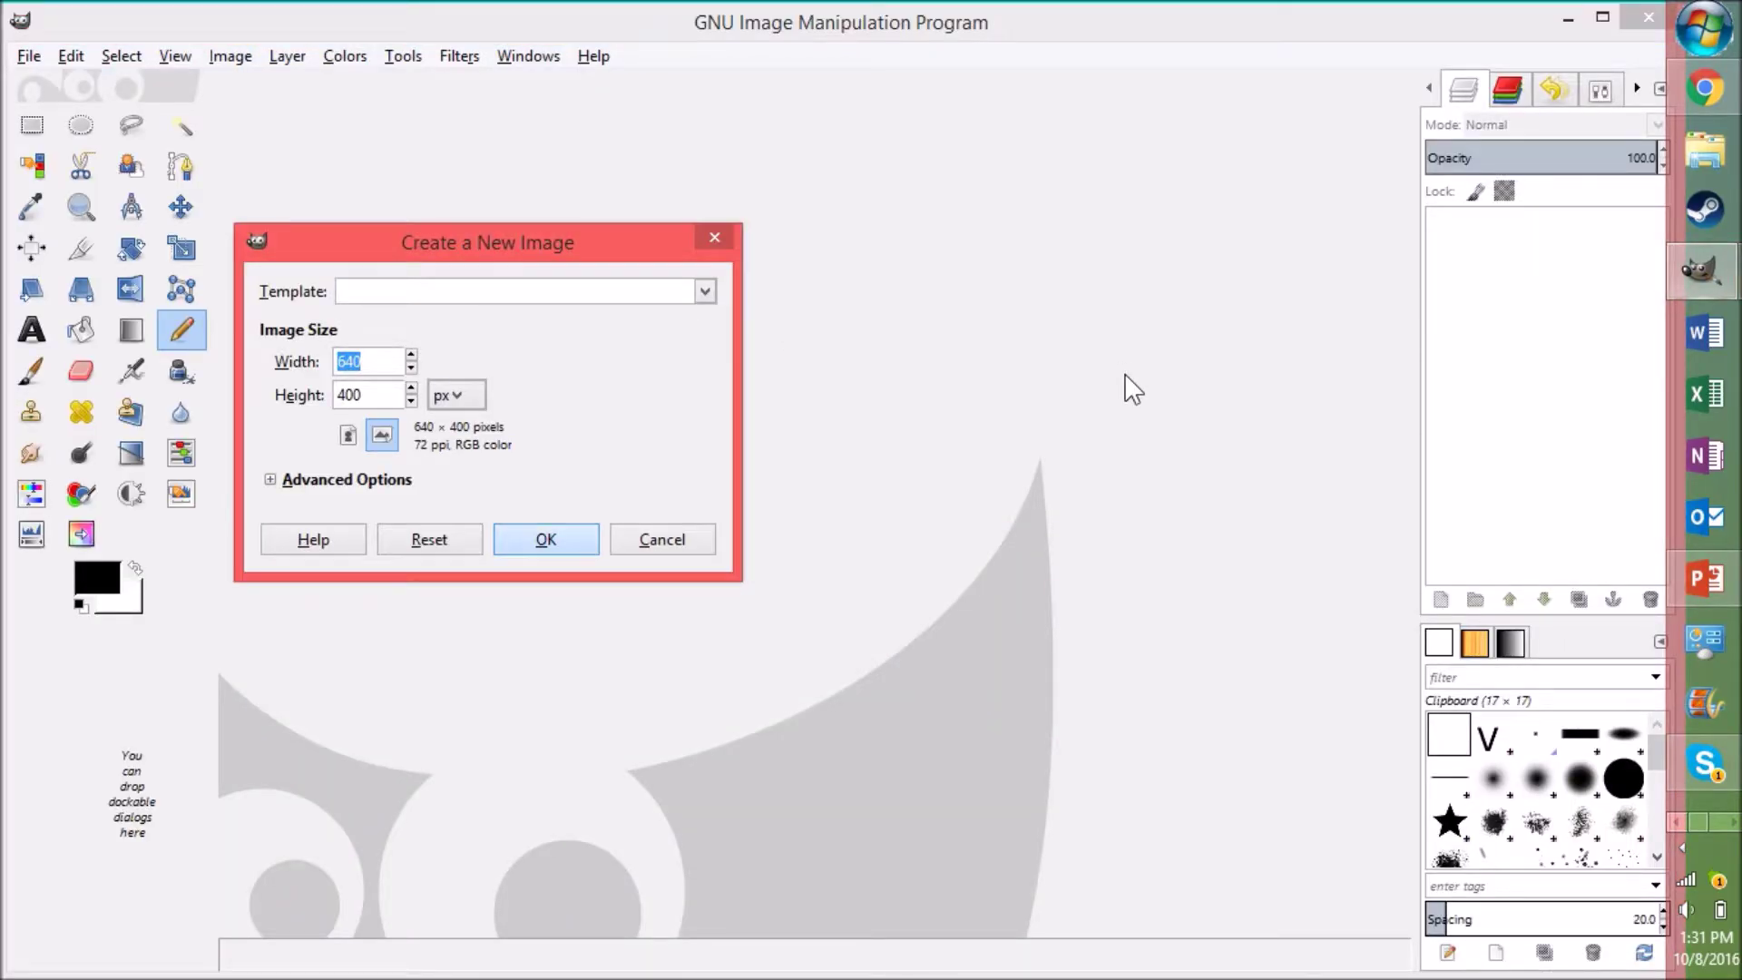
key("Return")
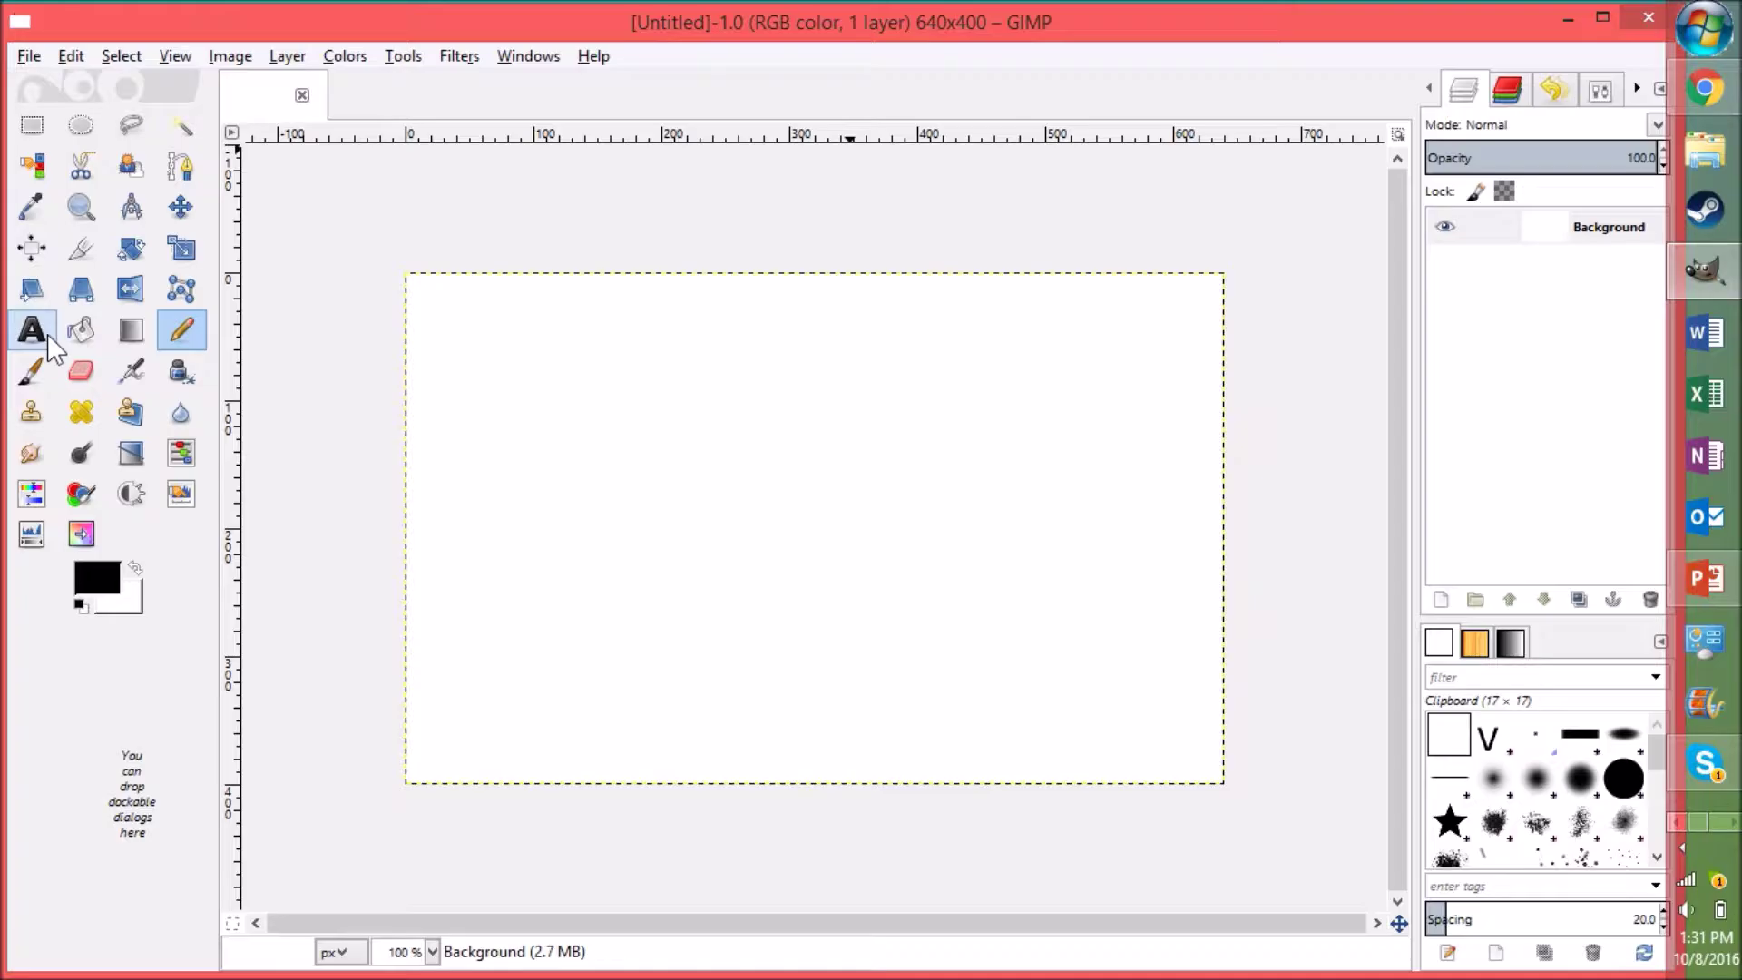
left_click(81, 331)
left_click_drag(1020, 35, 1026, 945)
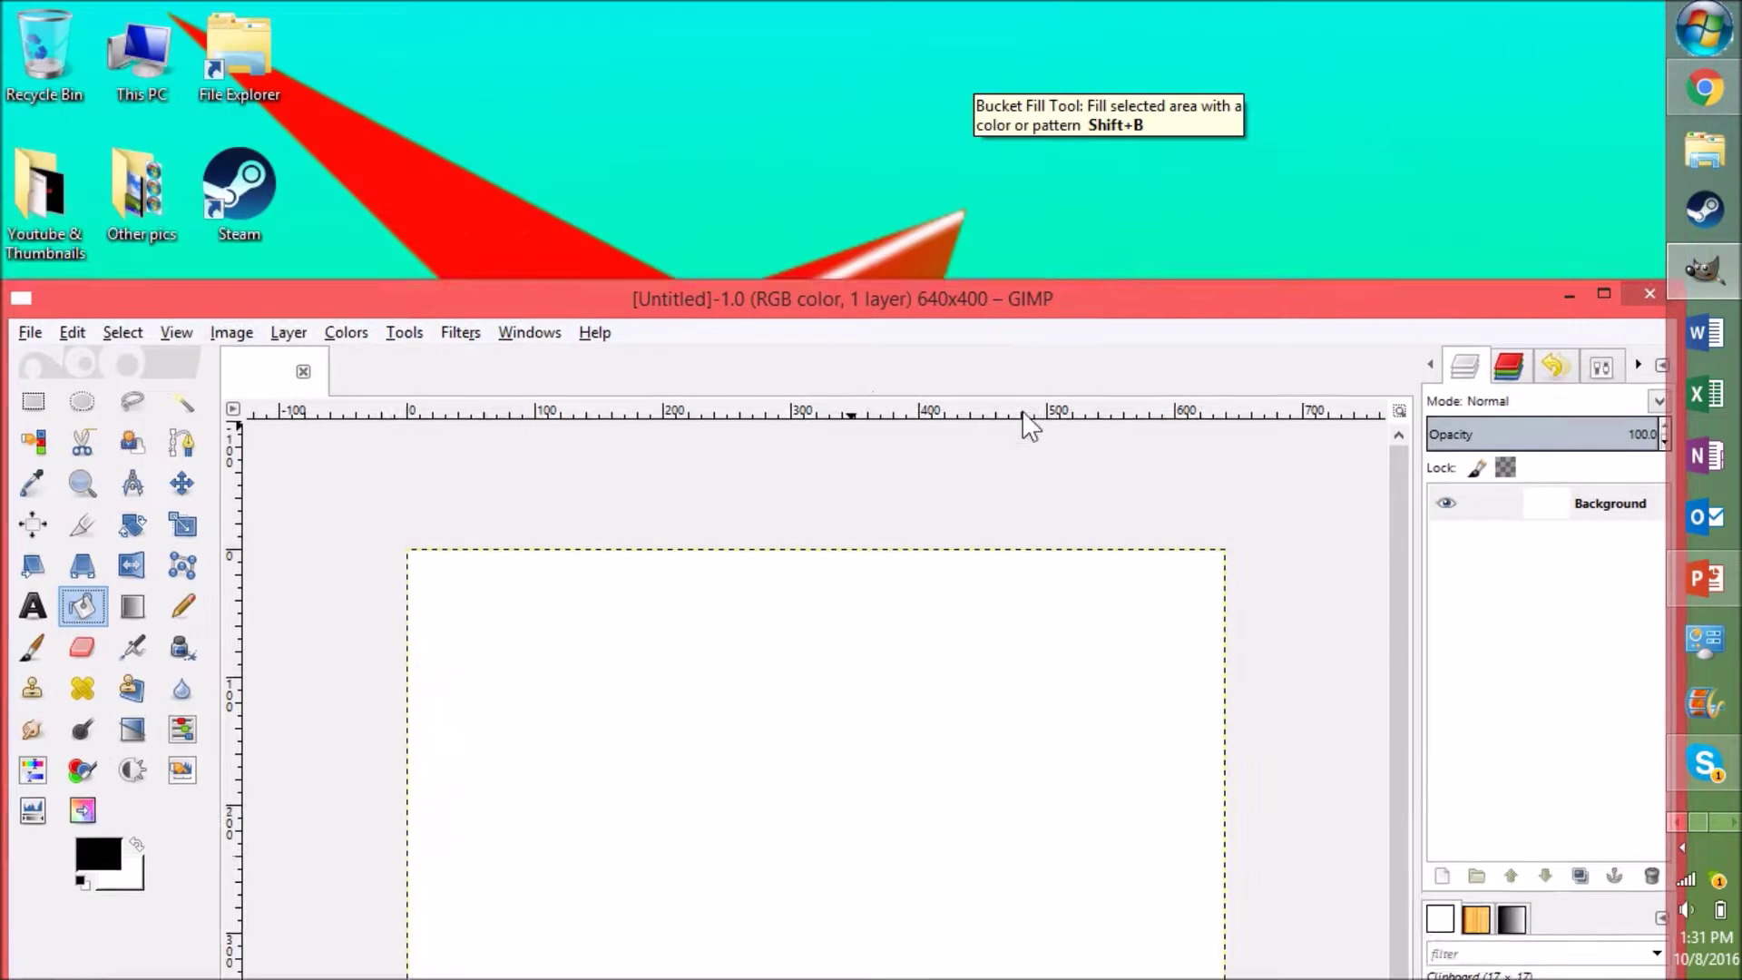
Change the Notepad note to 'now paste the image', hide it, and maximize the GIMP window.
left_click(894, 730)
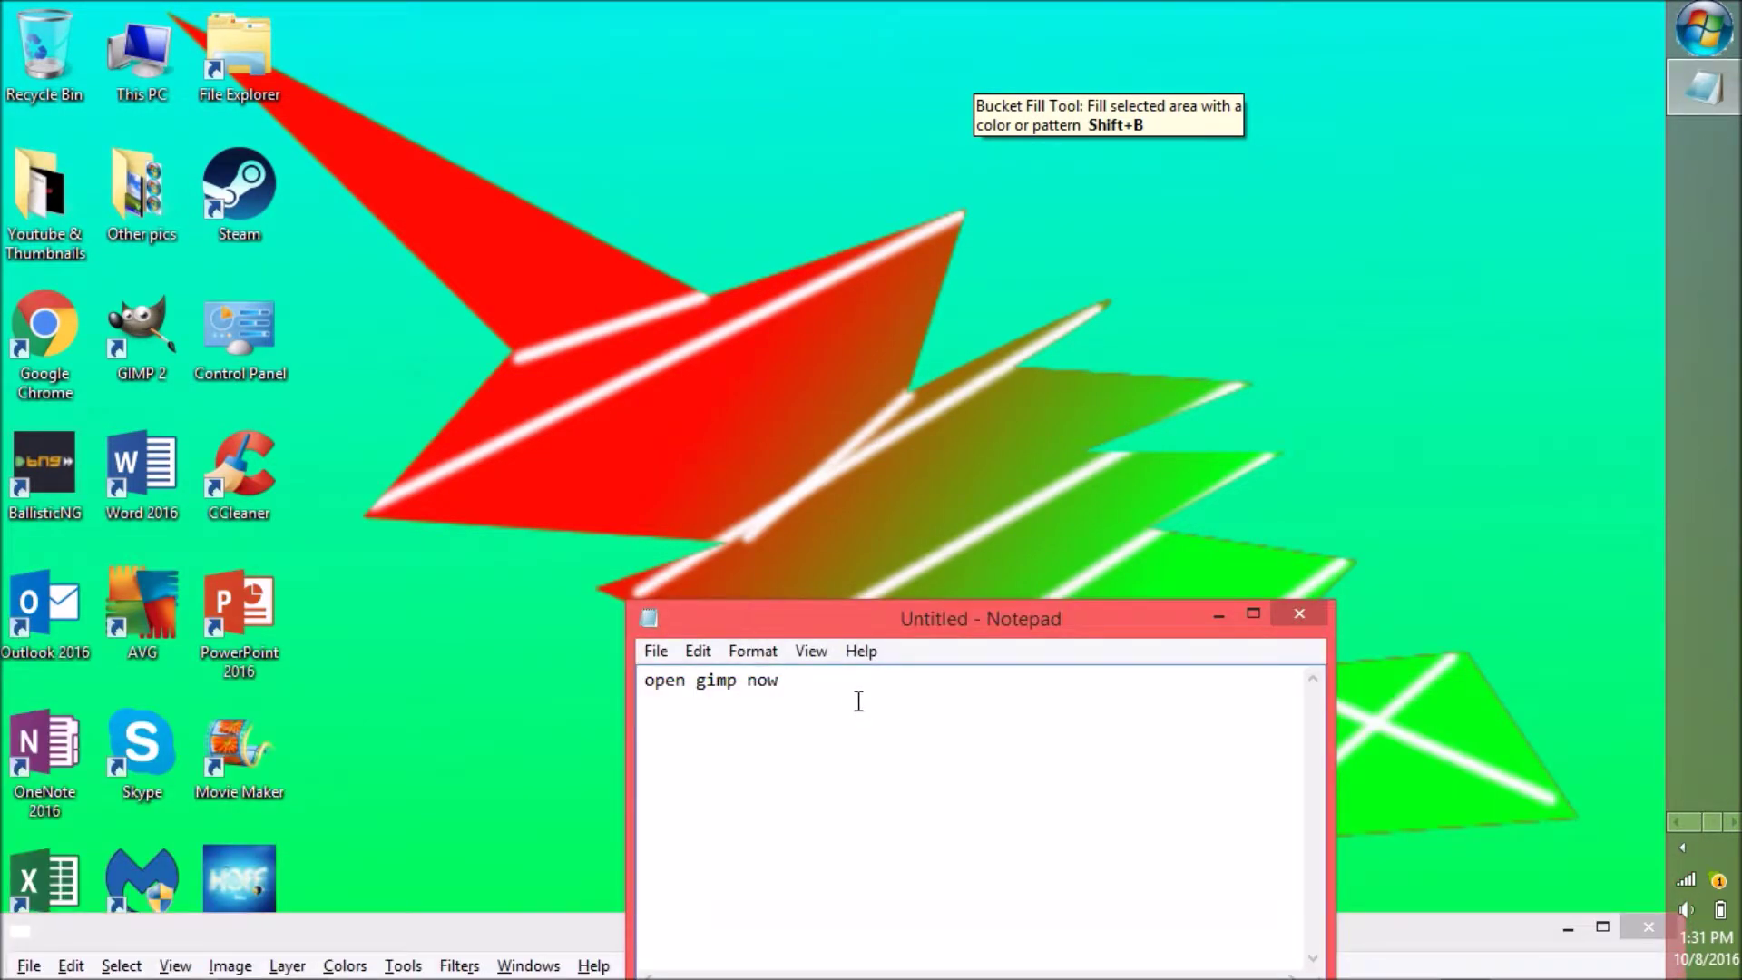
key("BackSpace")
key("BackSpace")
key("BackSpace")
key("BackSpace")
key("BackSpace")
type("n")
type("ow paste ")
type("the image")
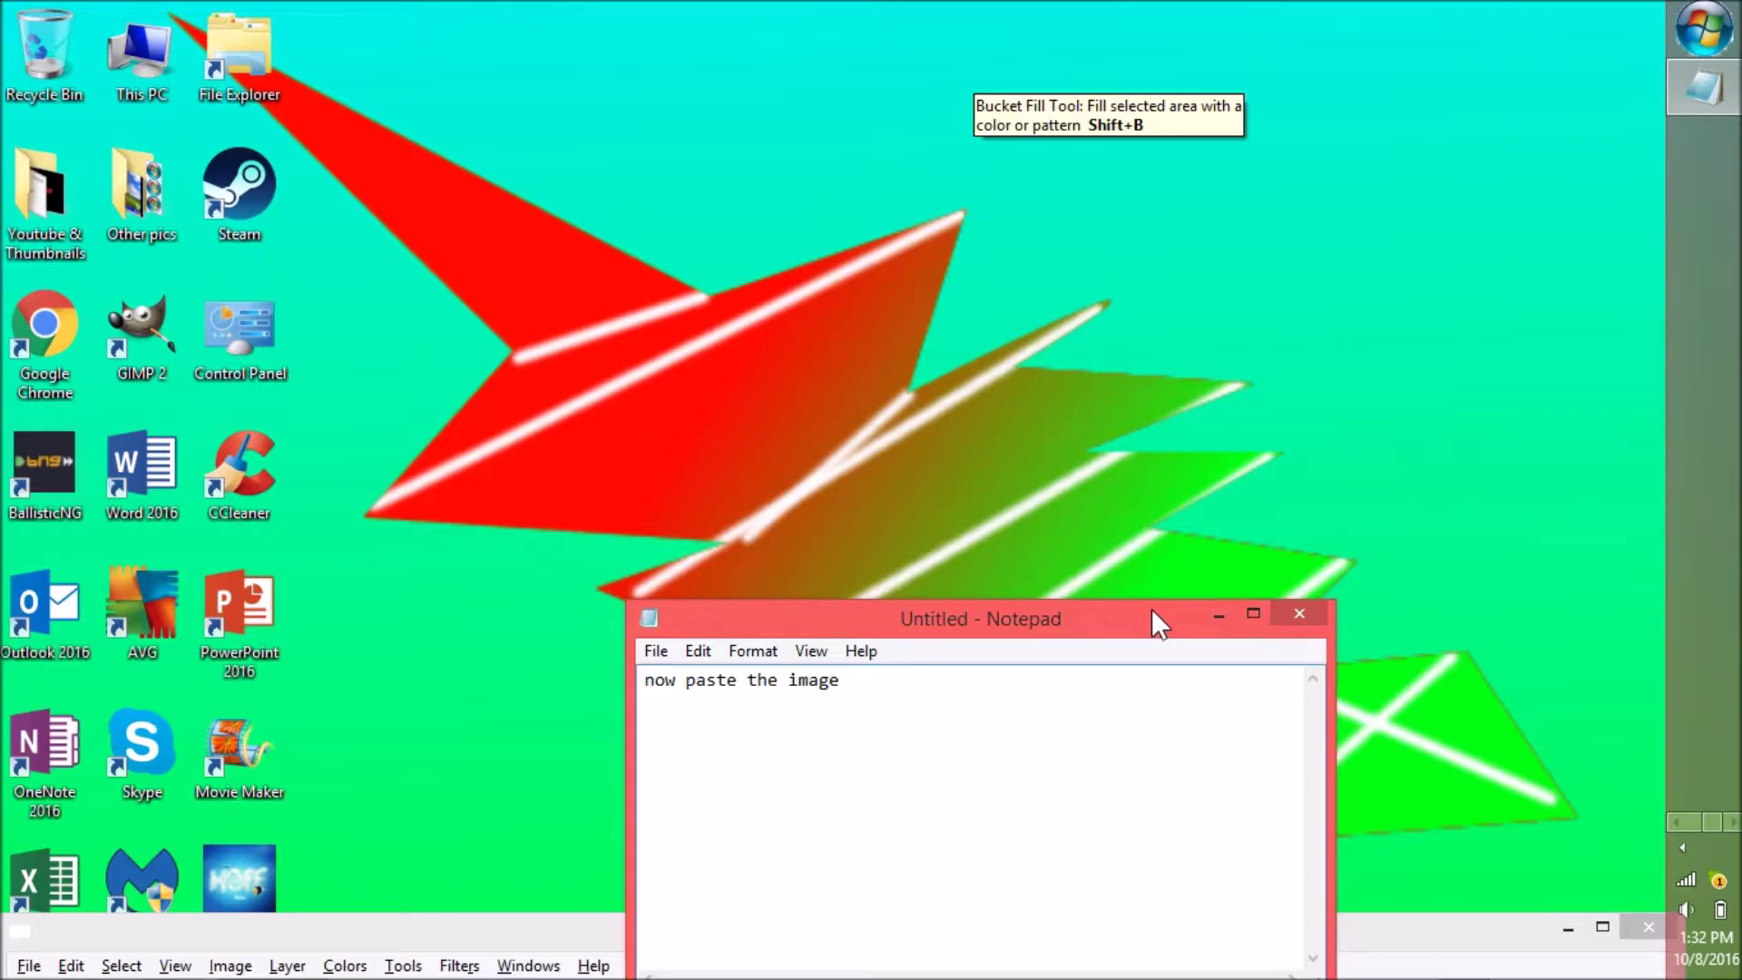
left_click_drag(1159, 609, 1308, 460)
left_click(1366, 468)
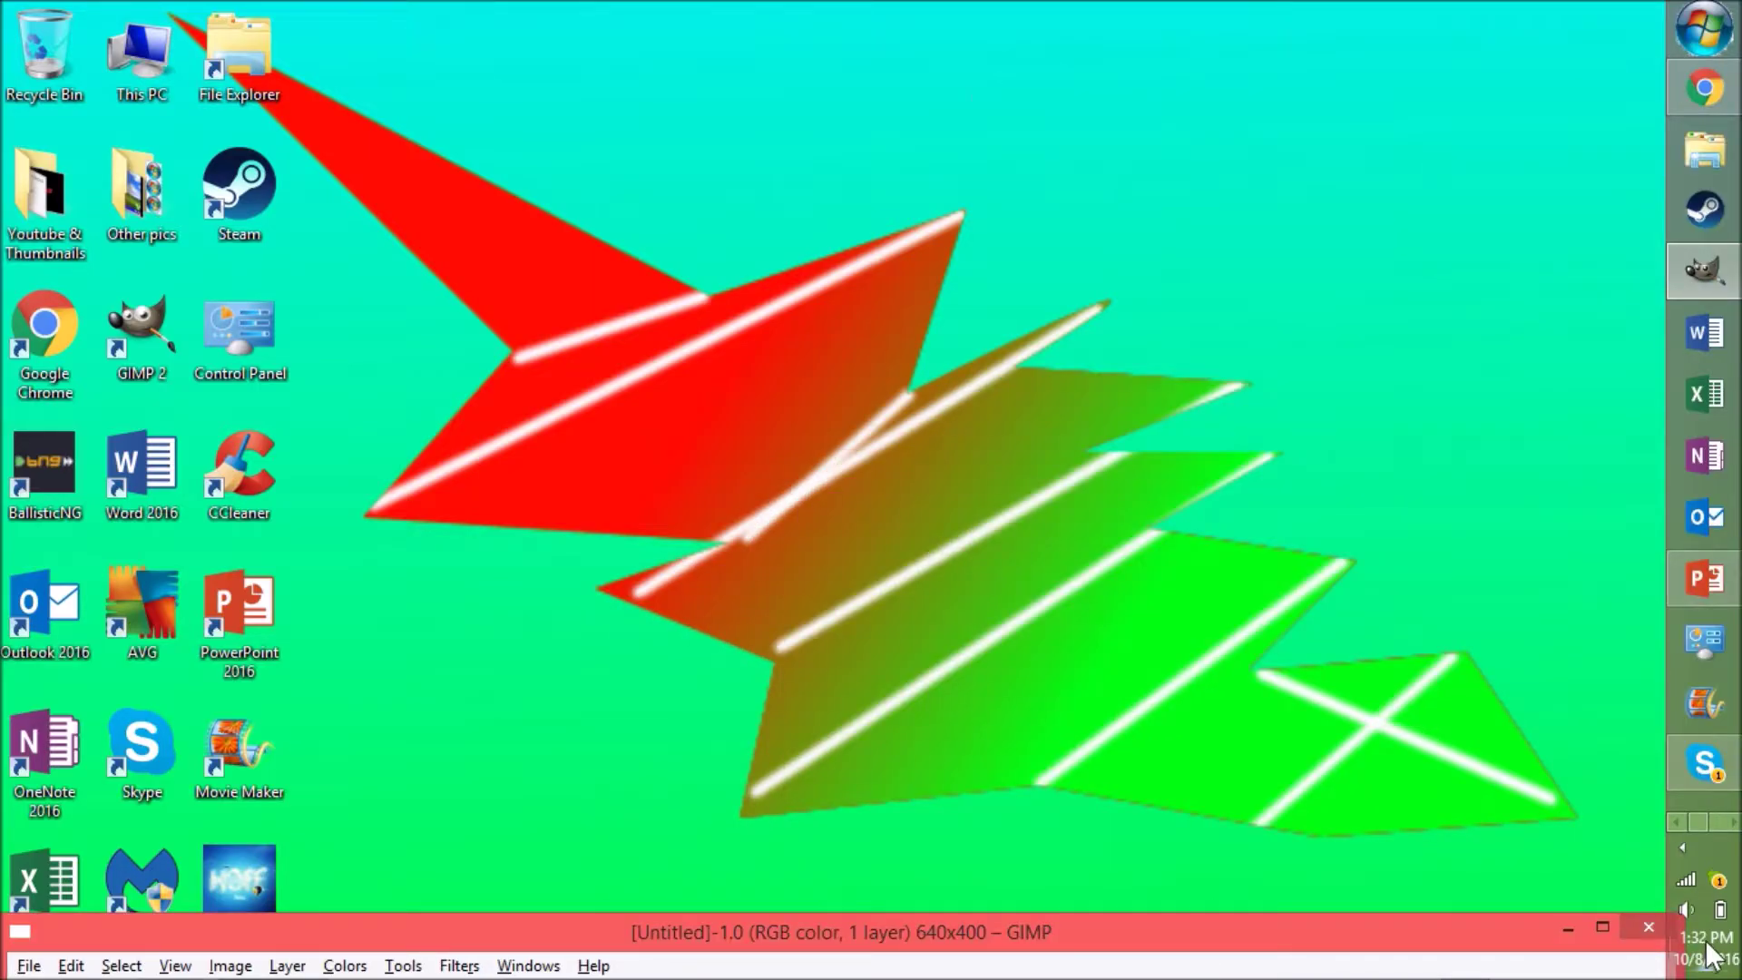
left_click(1602, 926)
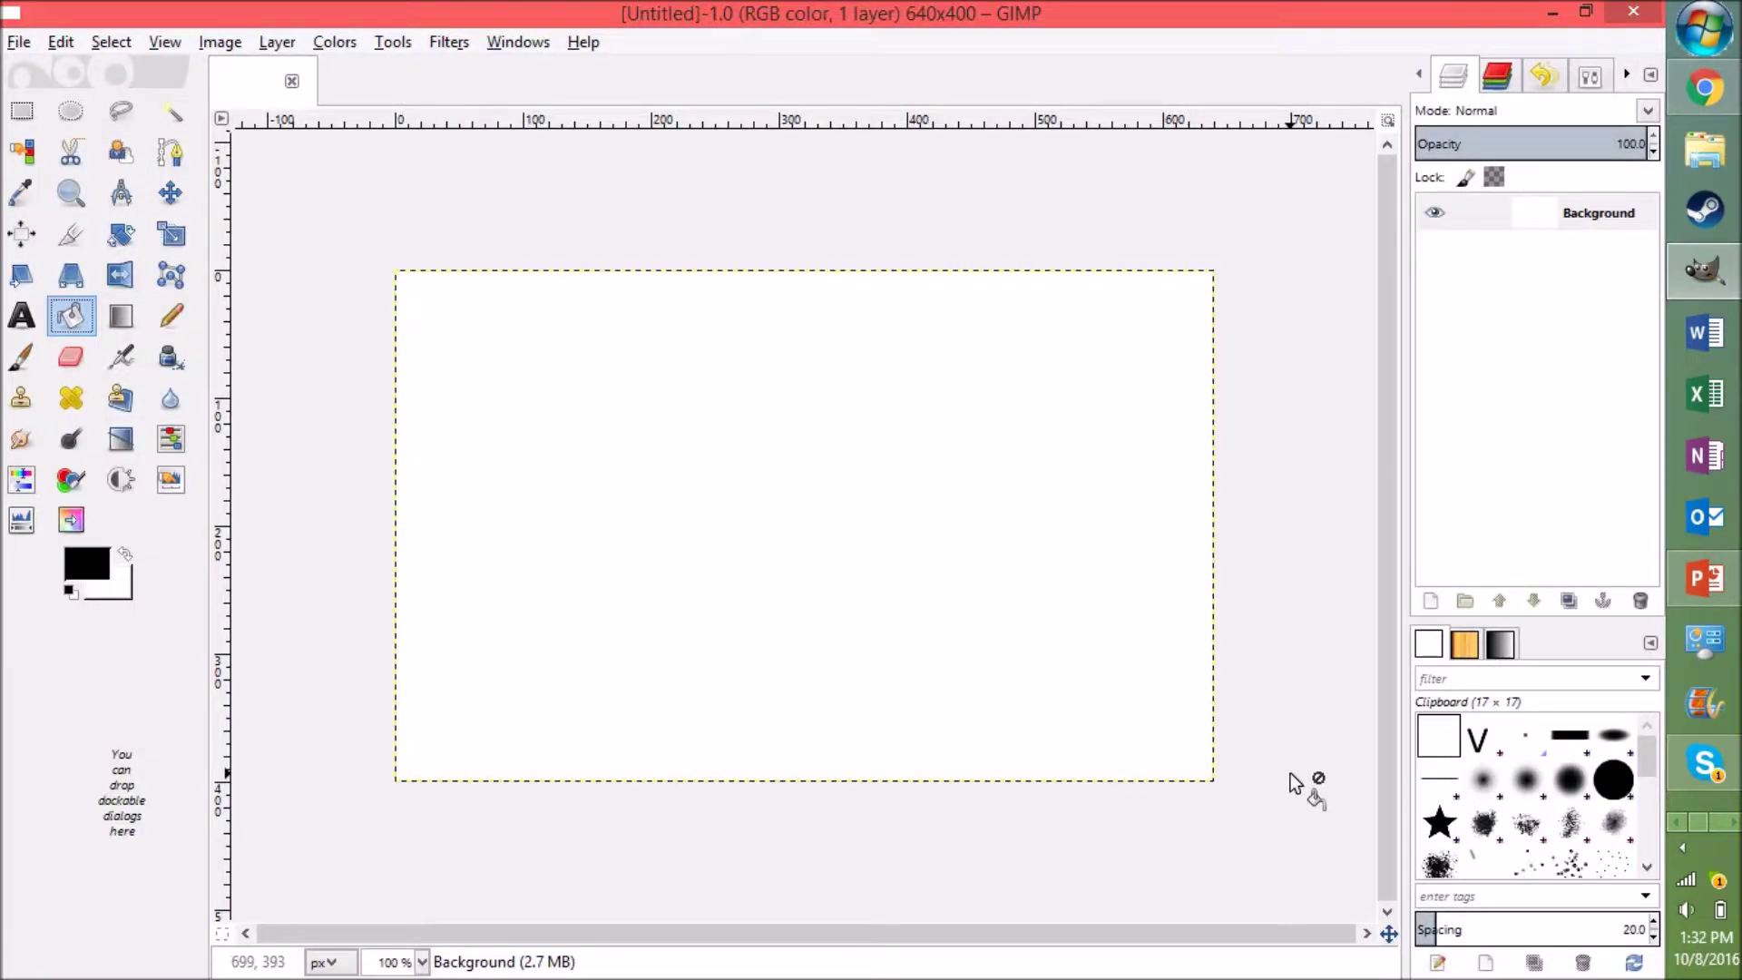
Fill the canvas black, paste the troll face as a floating selection, and choose Fuzzy Select.
left_click(628, 548)
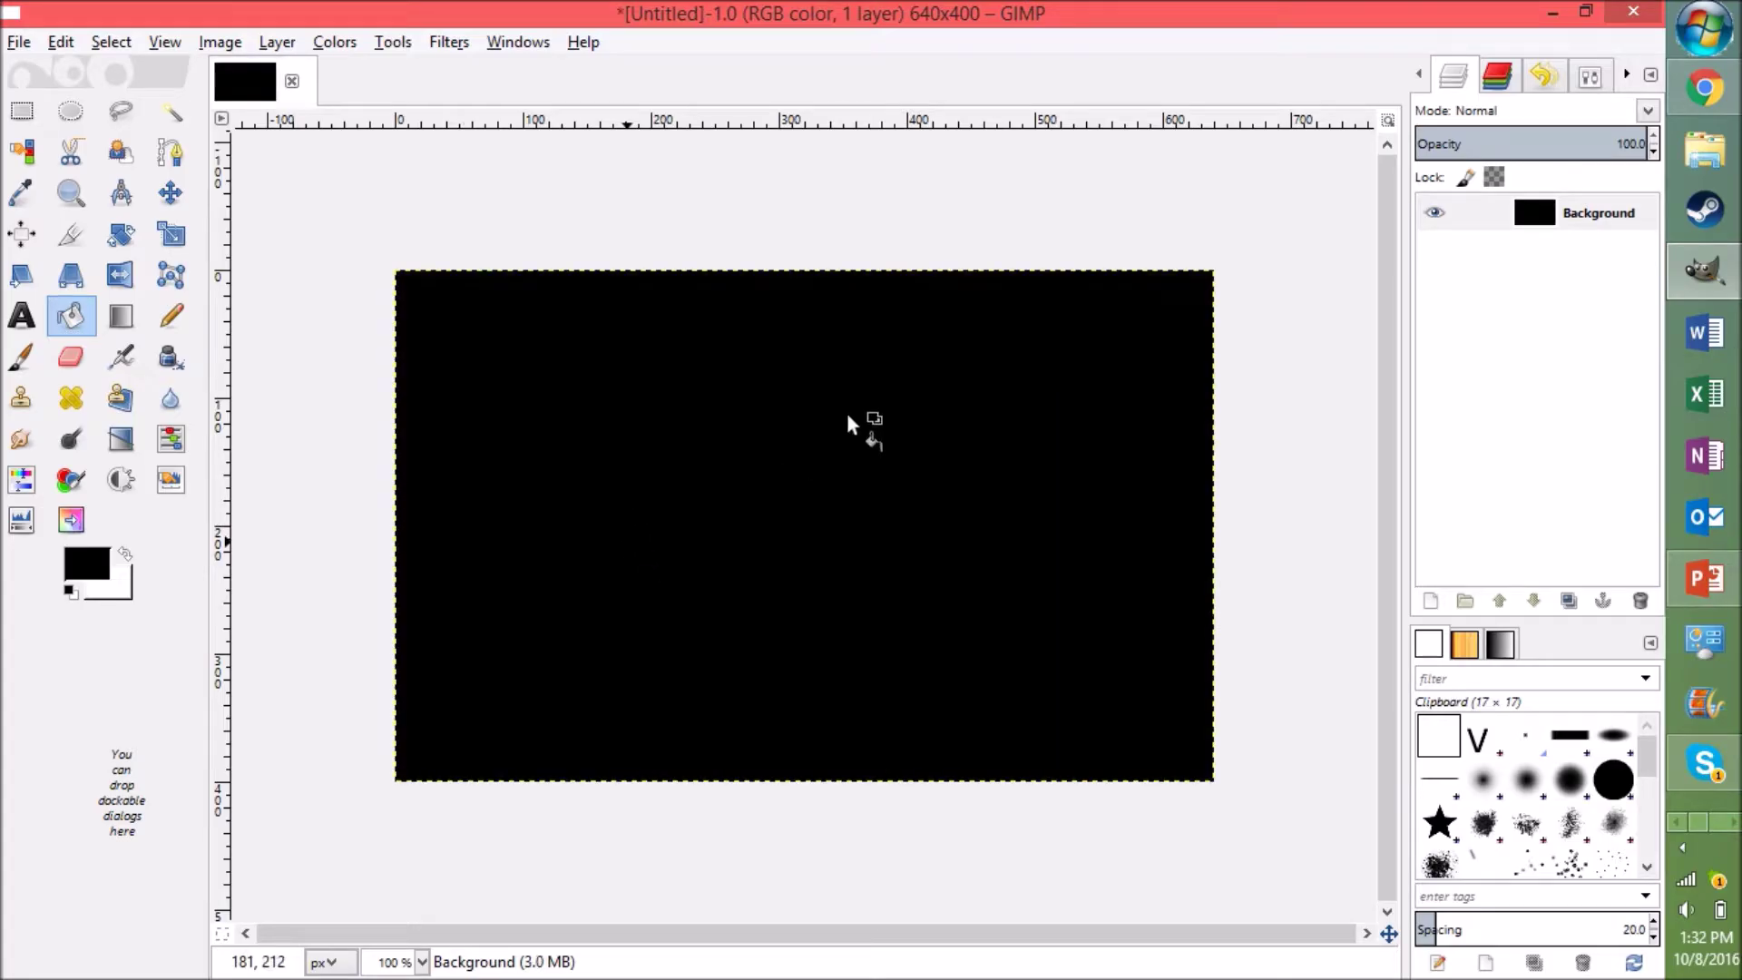
key("ctrl+v")
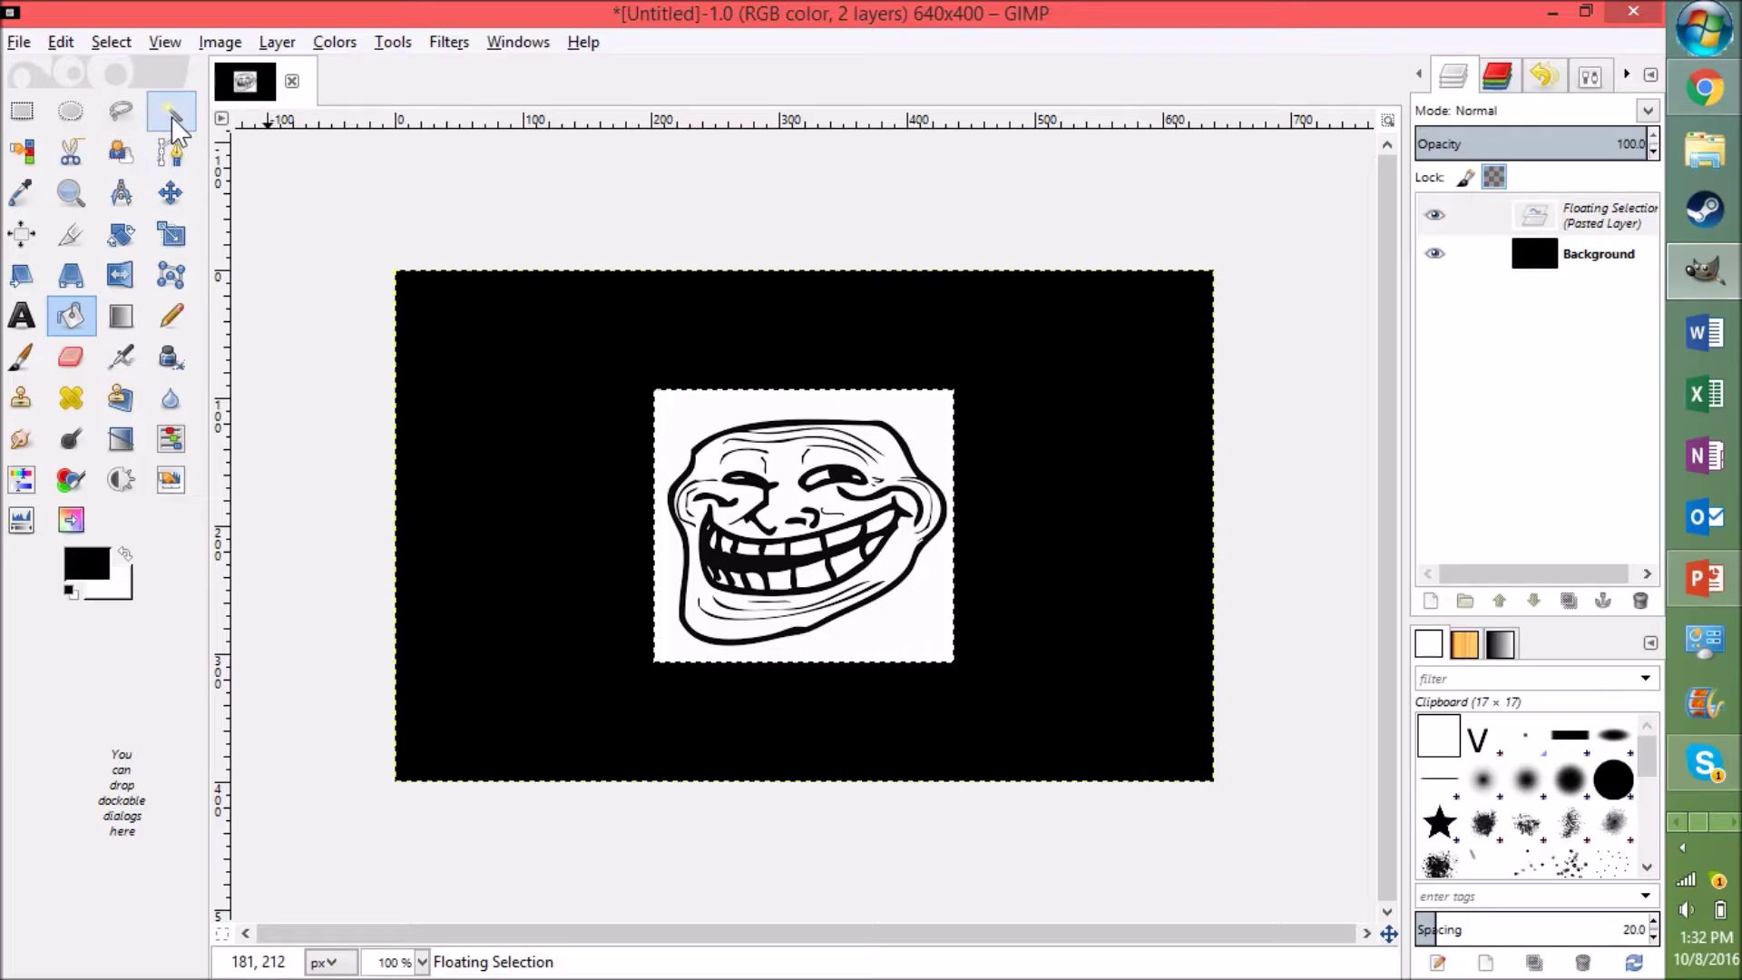
left_click(171, 111)
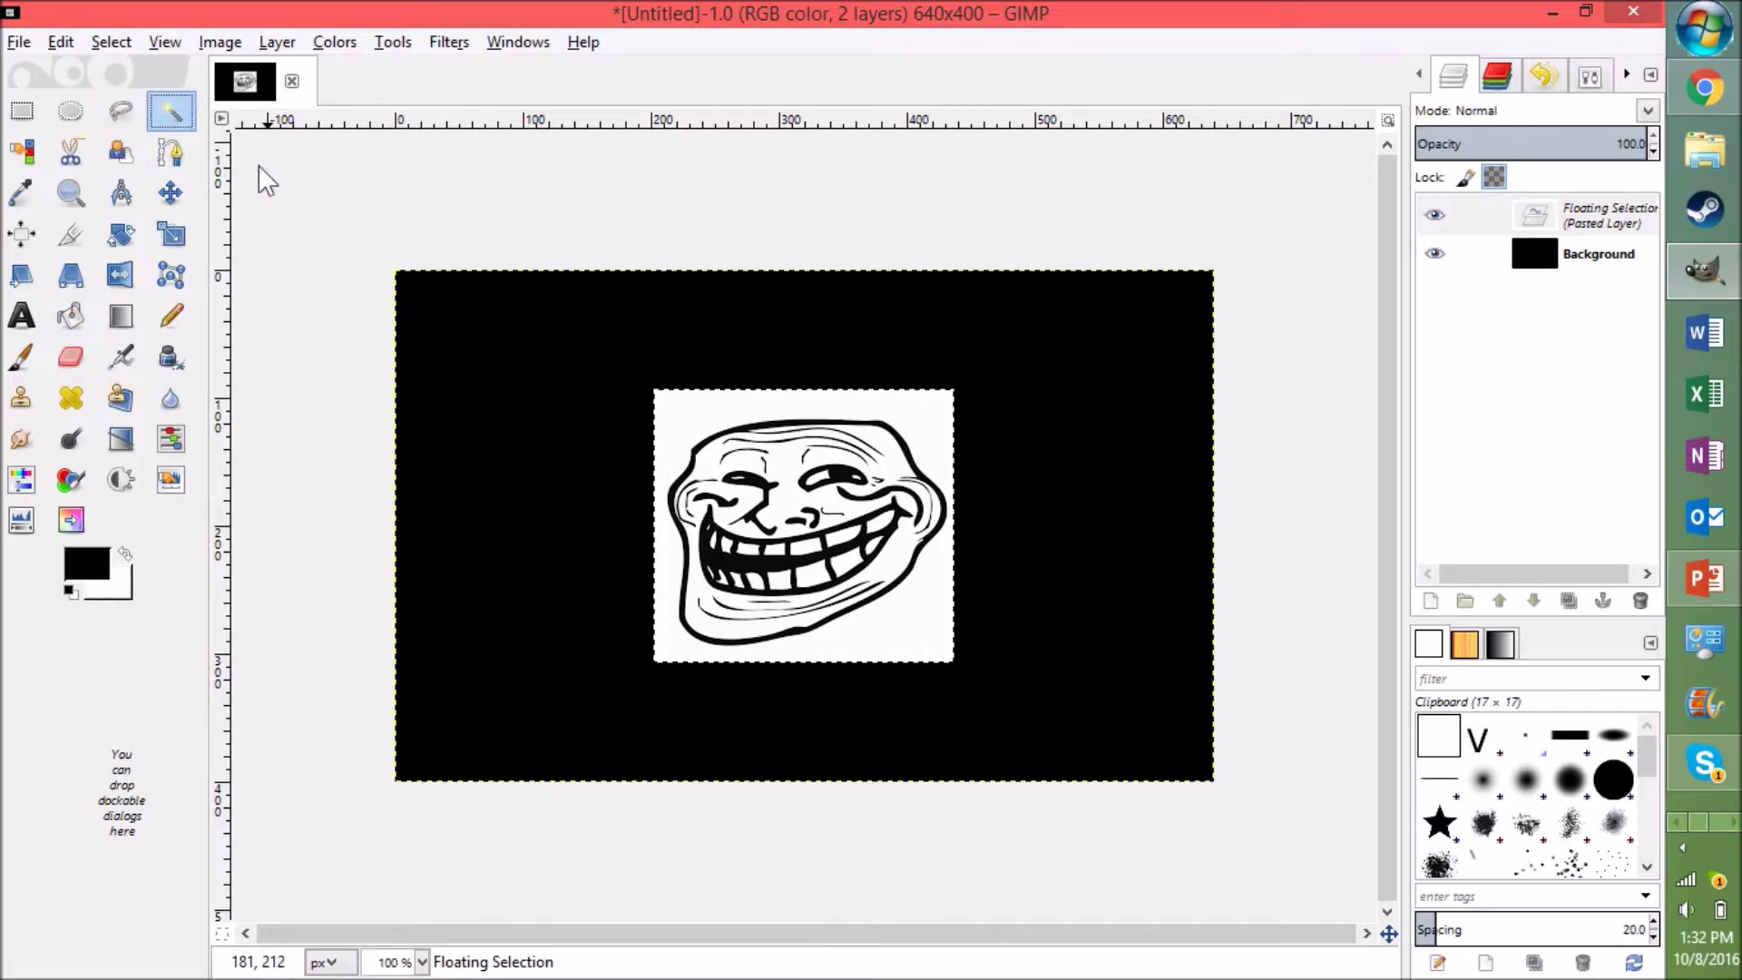
left_click(682, 430)
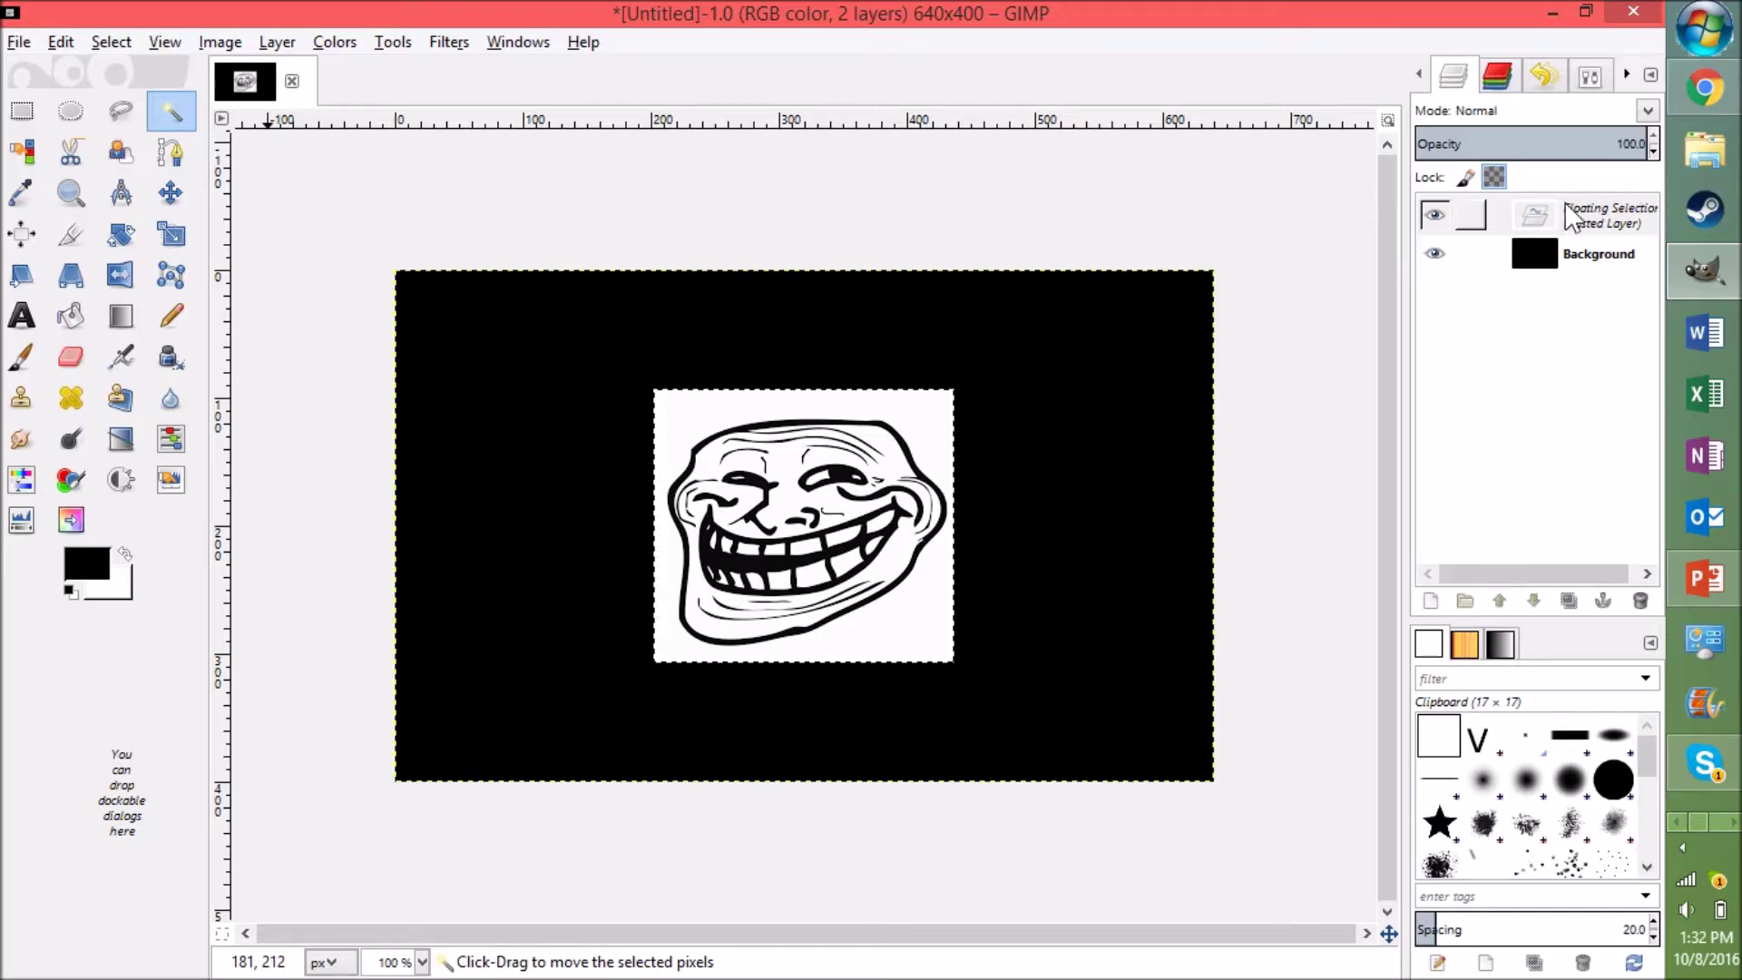
Turn the floating selection into a new layer and fuzzy-select the white area around the face.
right_click(1566, 206)
left_click(1511, 260)
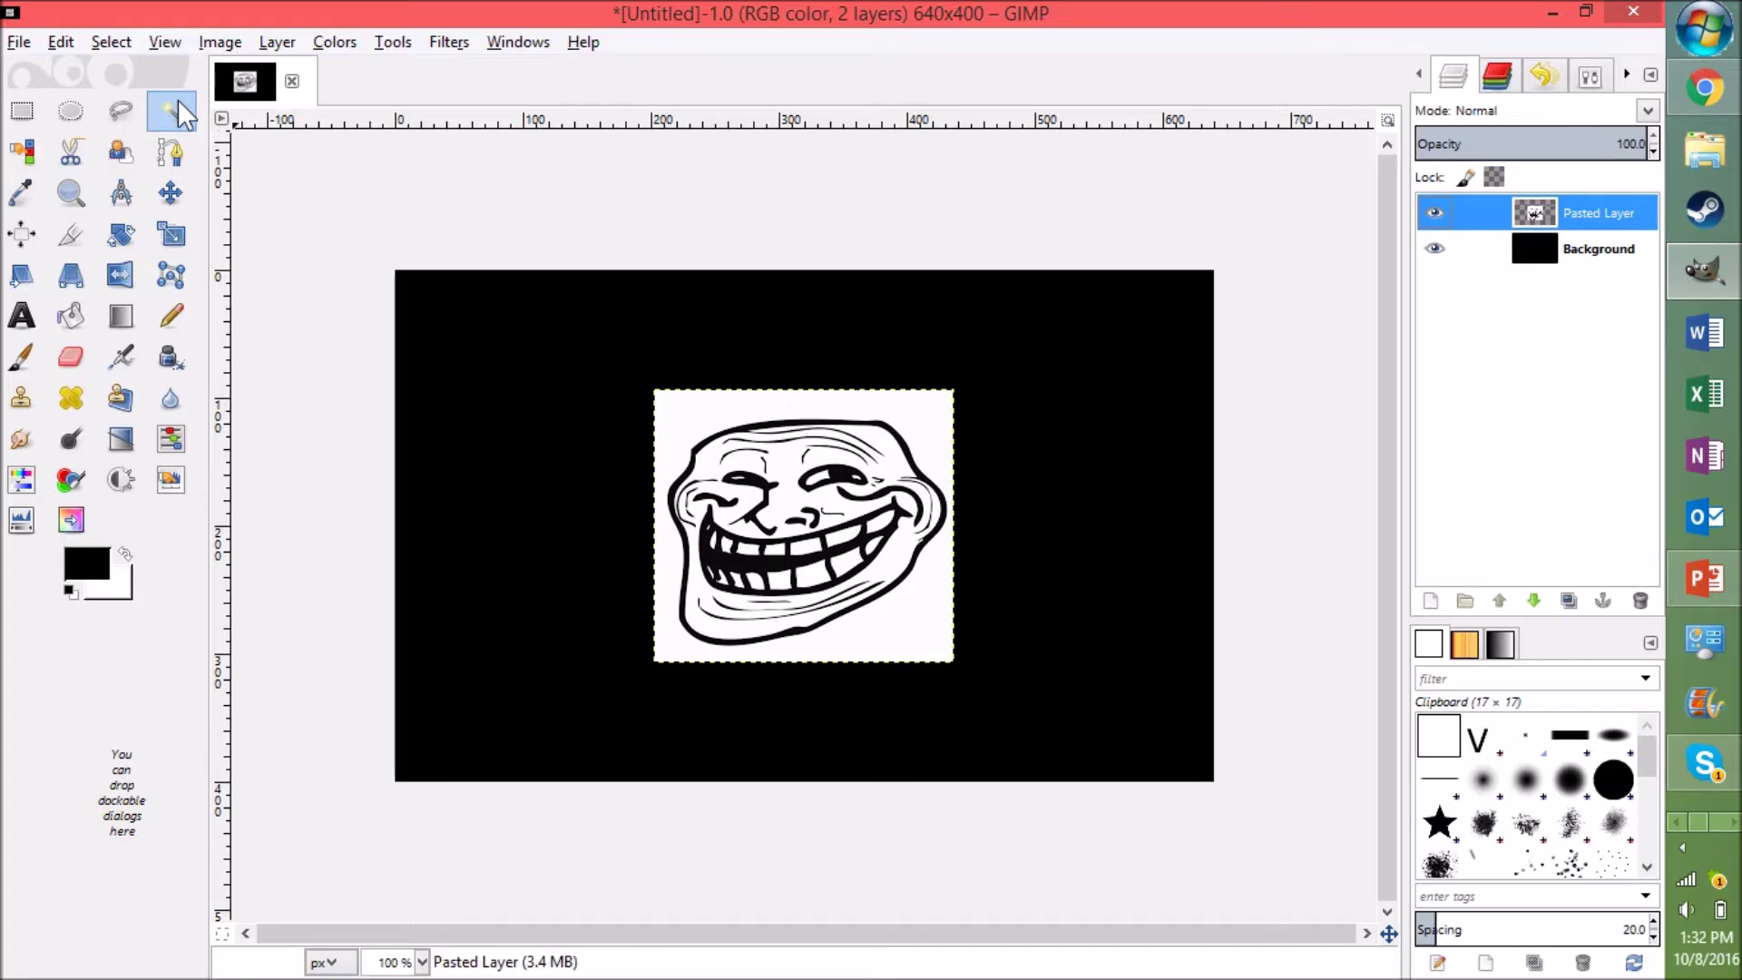
left_click(678, 417)
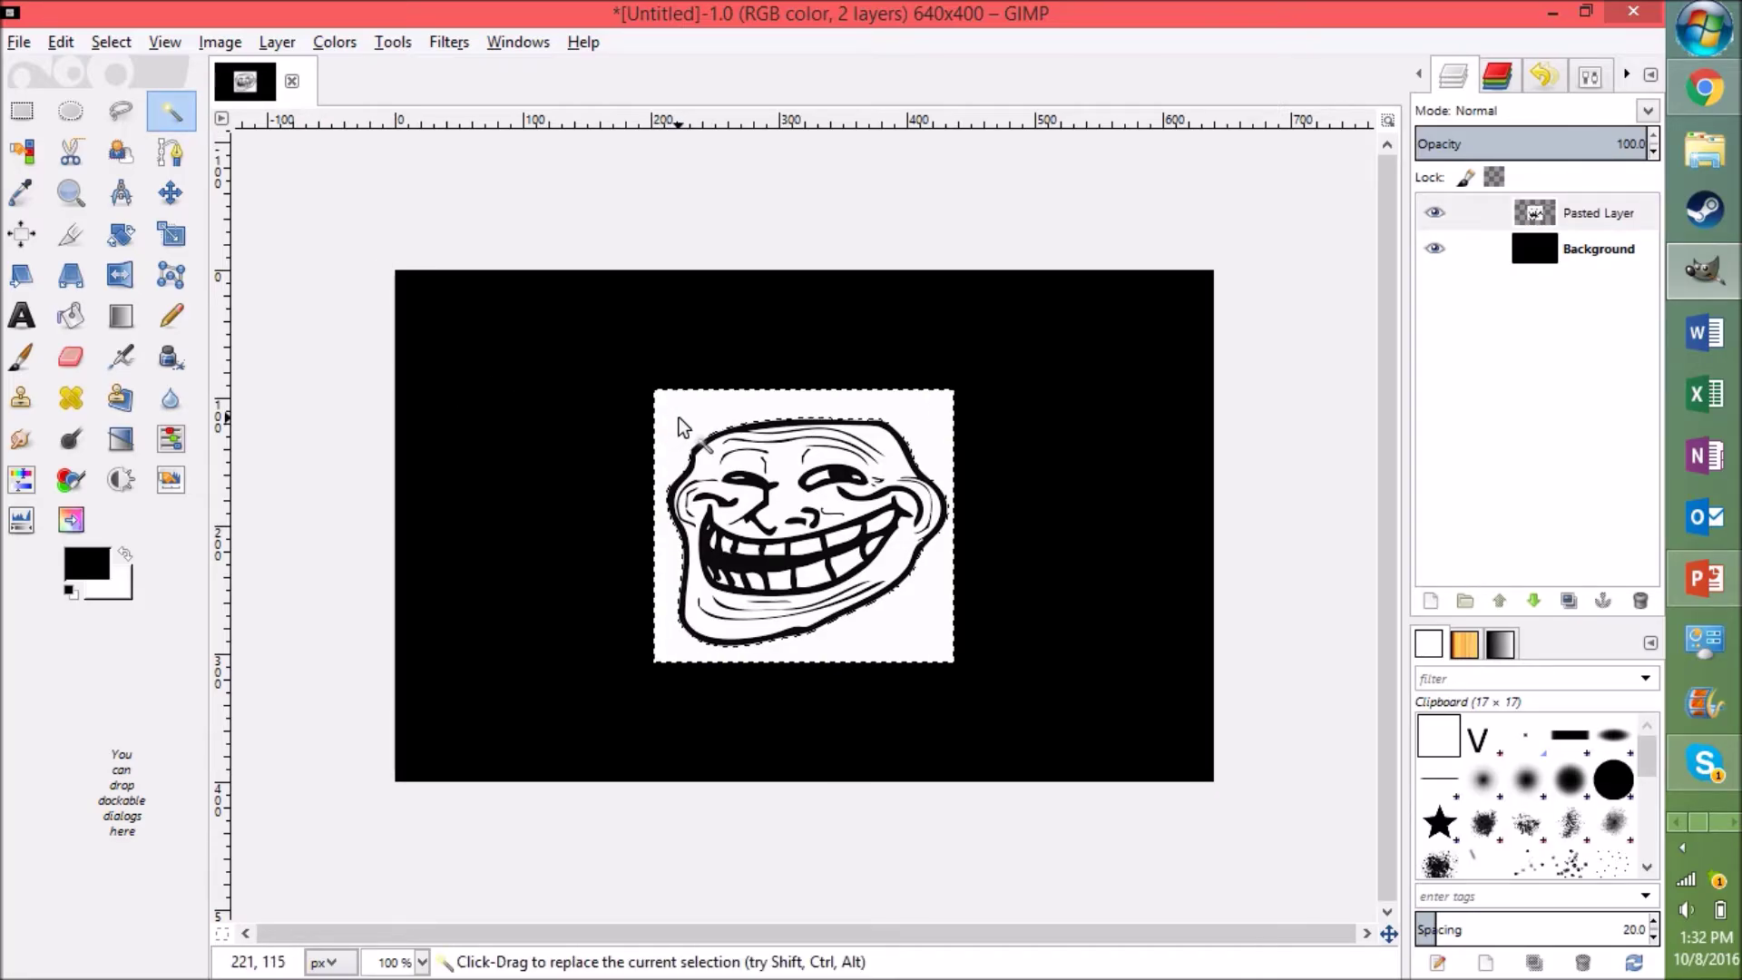
mouse_move(902, 11)
left_mouse_down()
mouse_move(919, 77)
mouse_move(914, 5)
left_mouse_up()
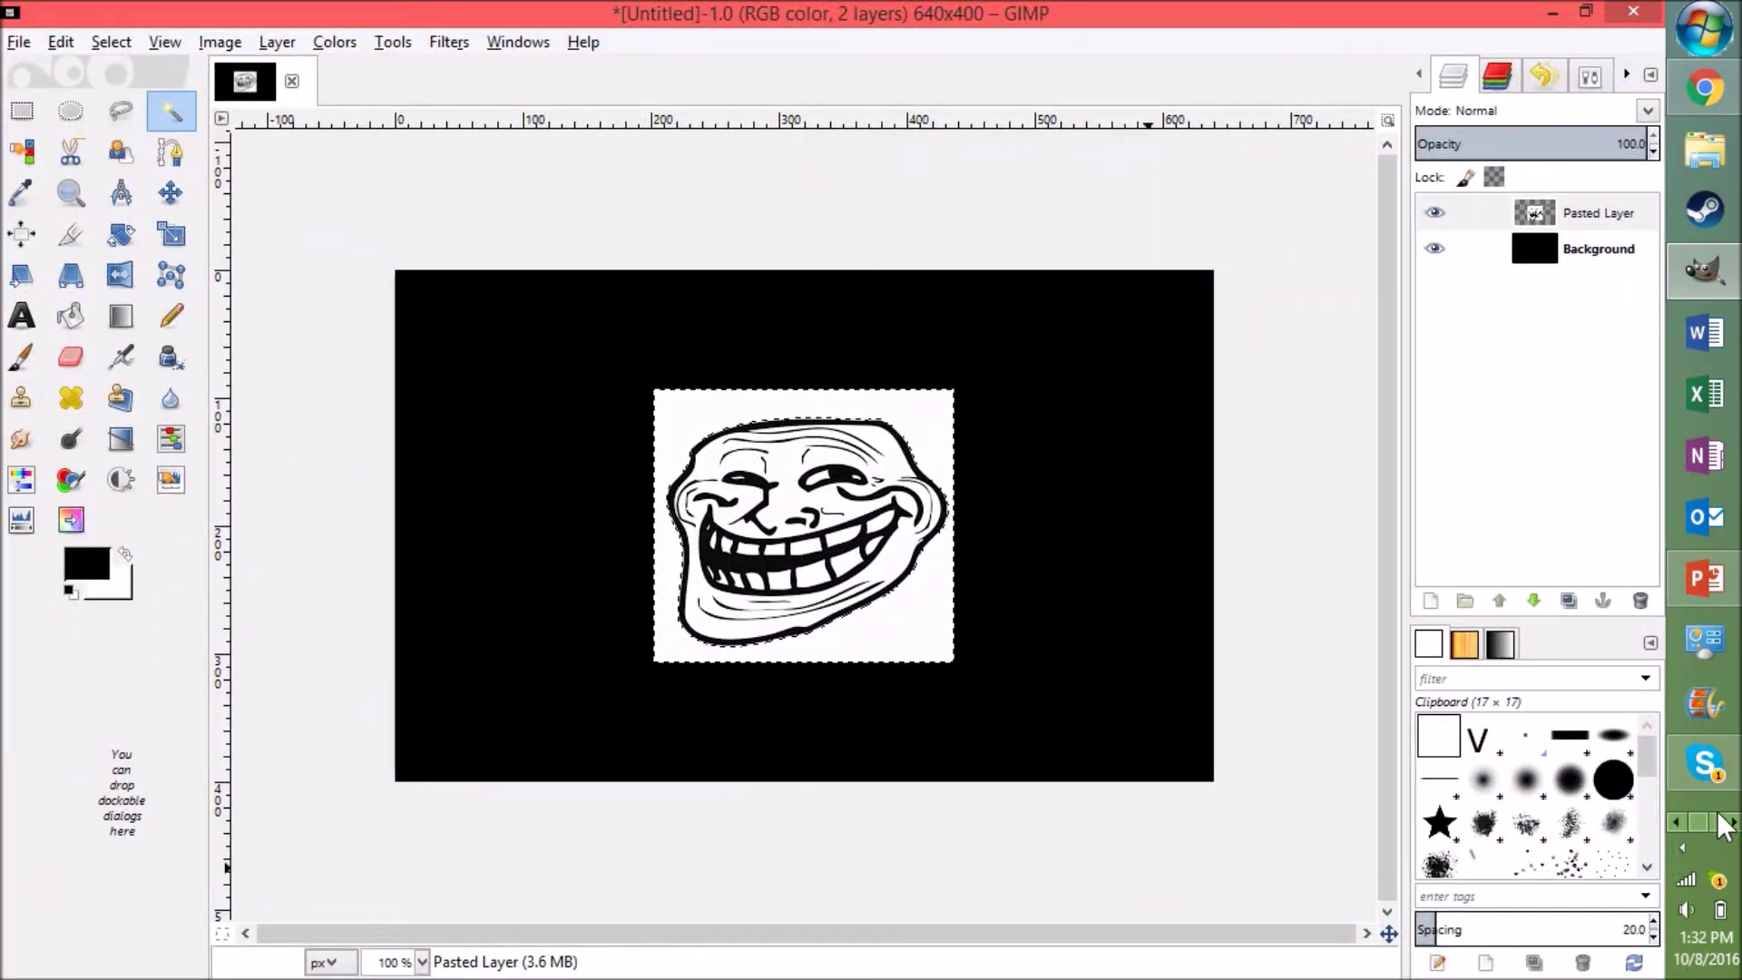
left_click(1704, 86)
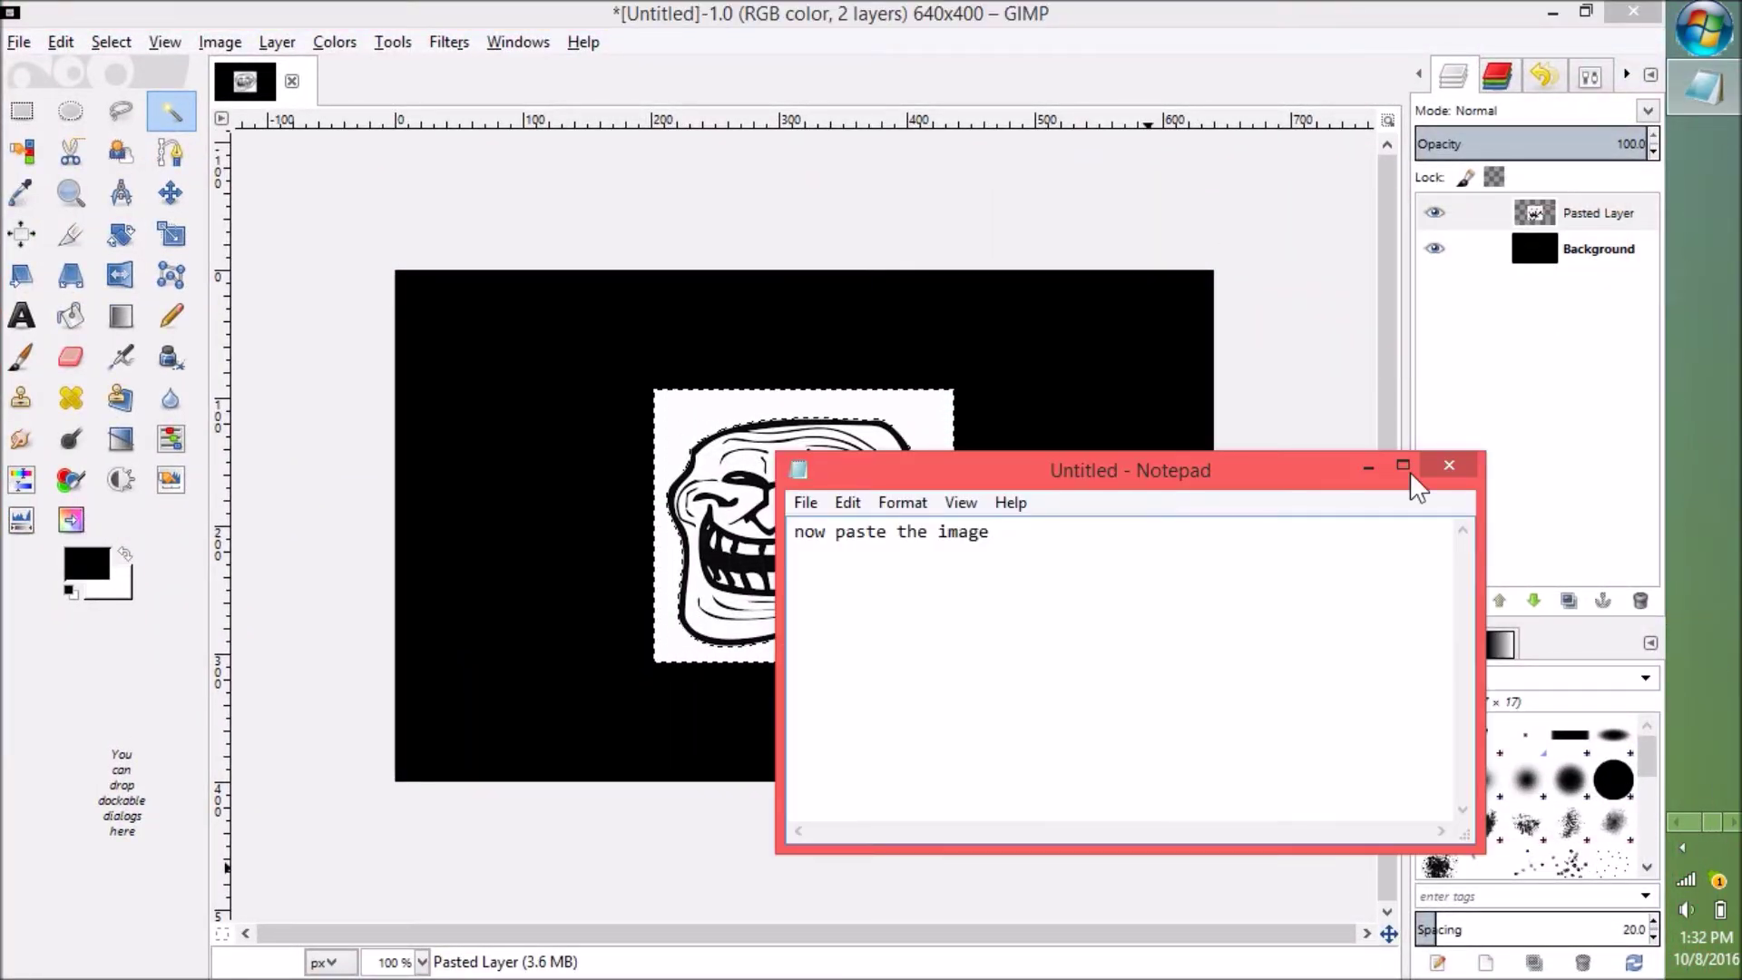
Replace the note with 'now press the delete key on your keyboard', fixing the 'keyboat' typo.
key("BackSpace")
key("BackSpace")
key("BackSpace")
key("BackSpace")
key("BackSpace")
key("BackSpace")
key("BackSpace")
key("BackSpace")
key("BackSpace")
key("BackSpace")
key("BackSpace")
key("BackSpace")
key("BackSpace")
key("BackSpace")
key("BackSpace")
key("BackSpace")
key("BackSpace")
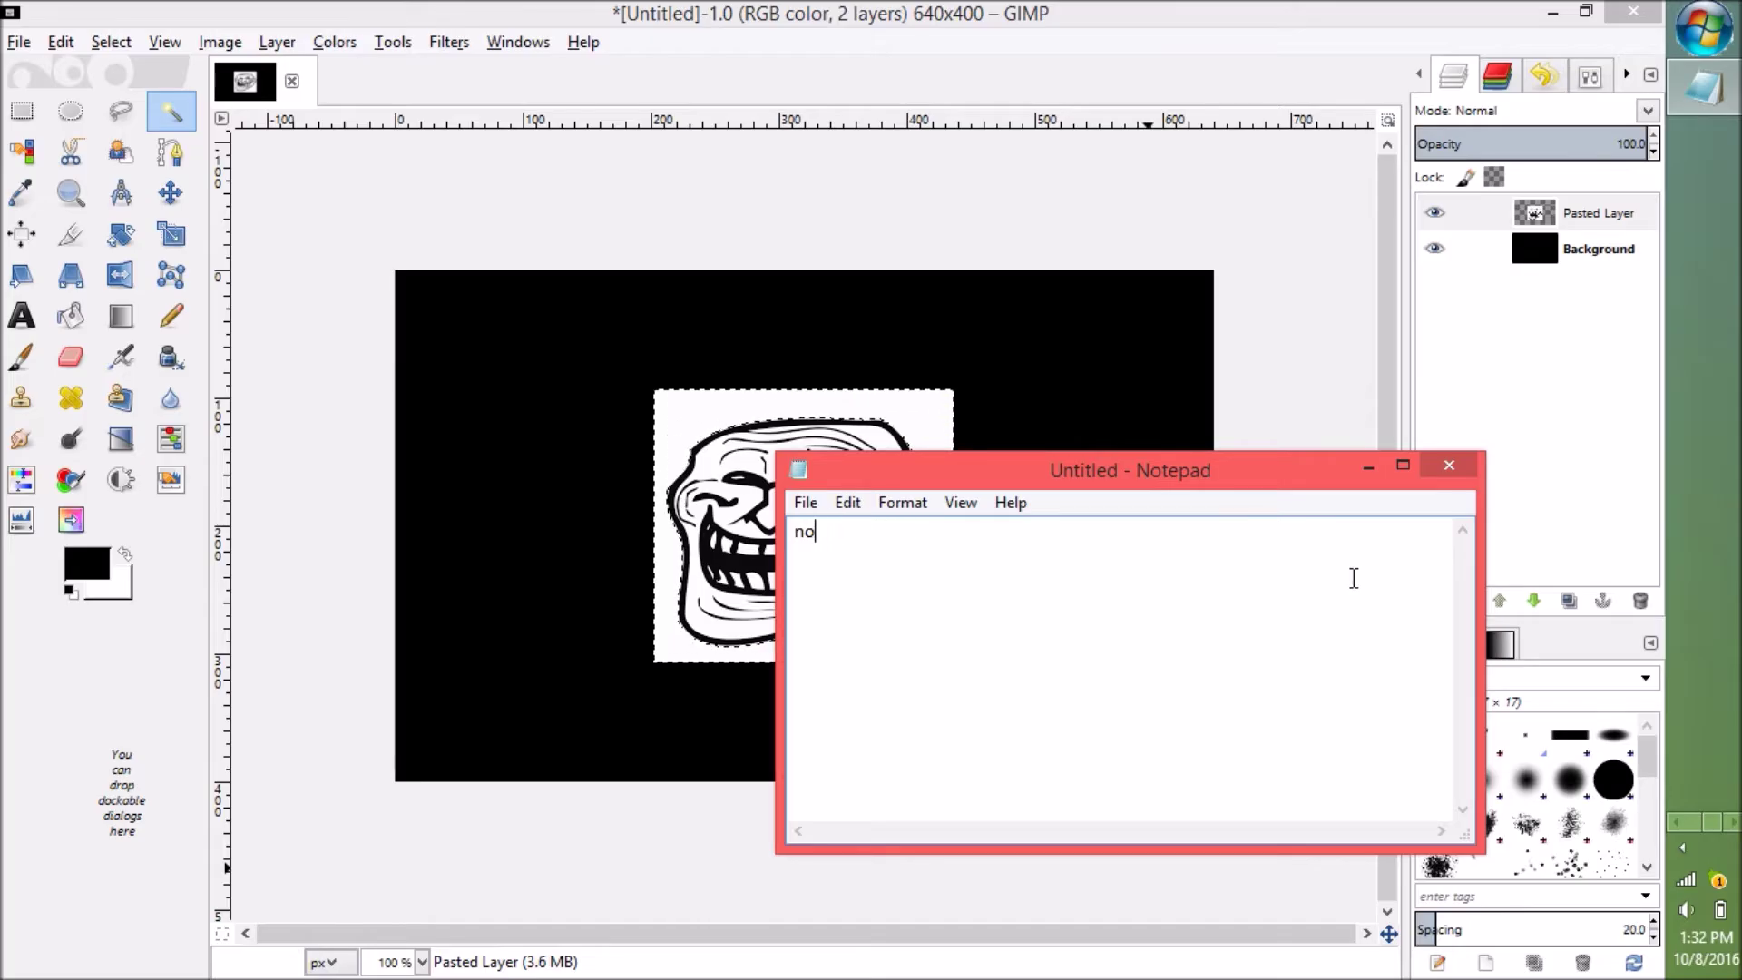
type("w press the delete")
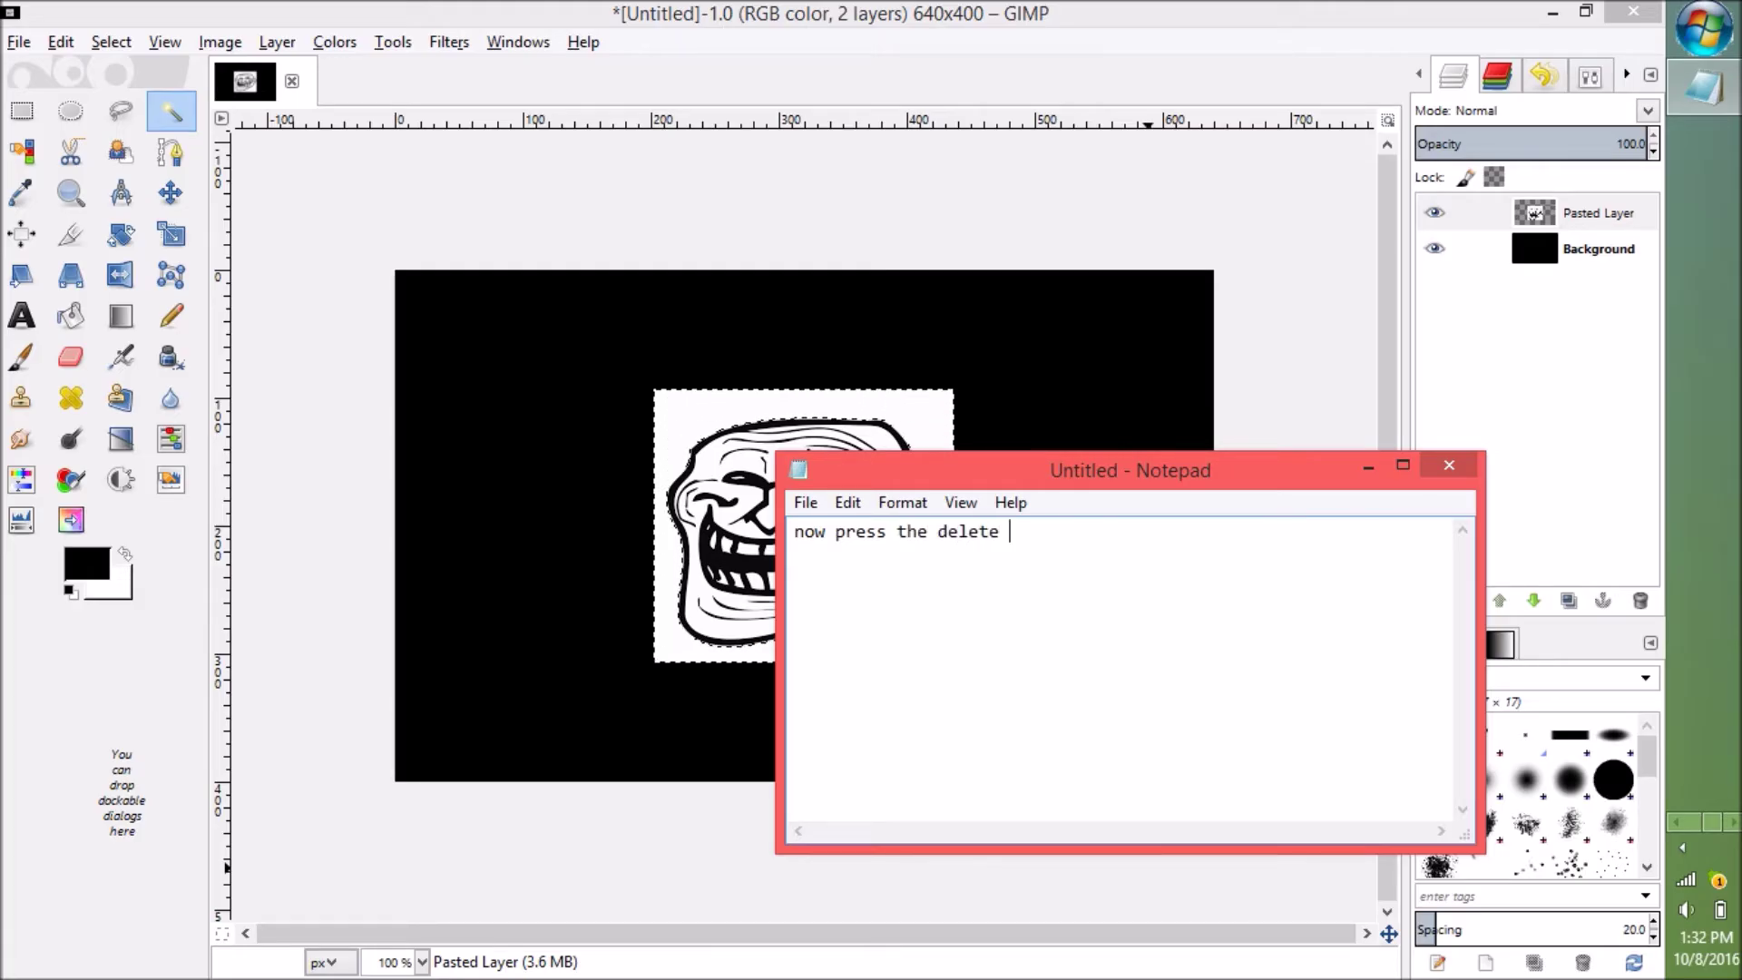
type(" key on your keyboa")
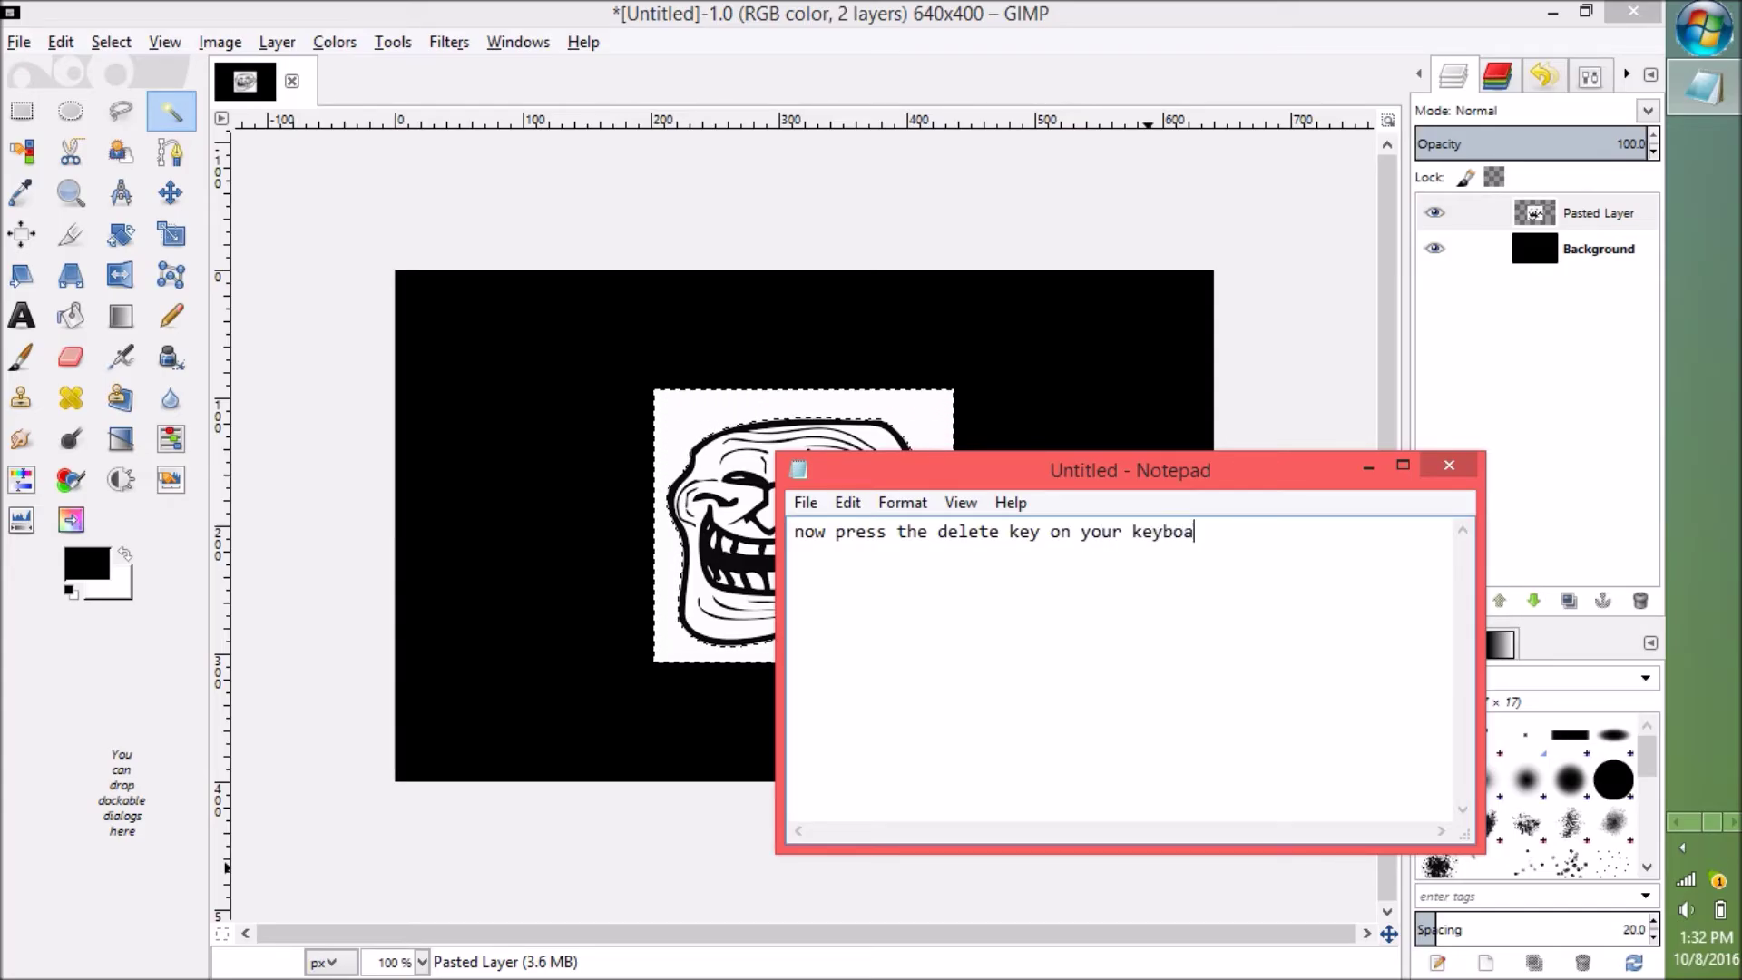
type("t")
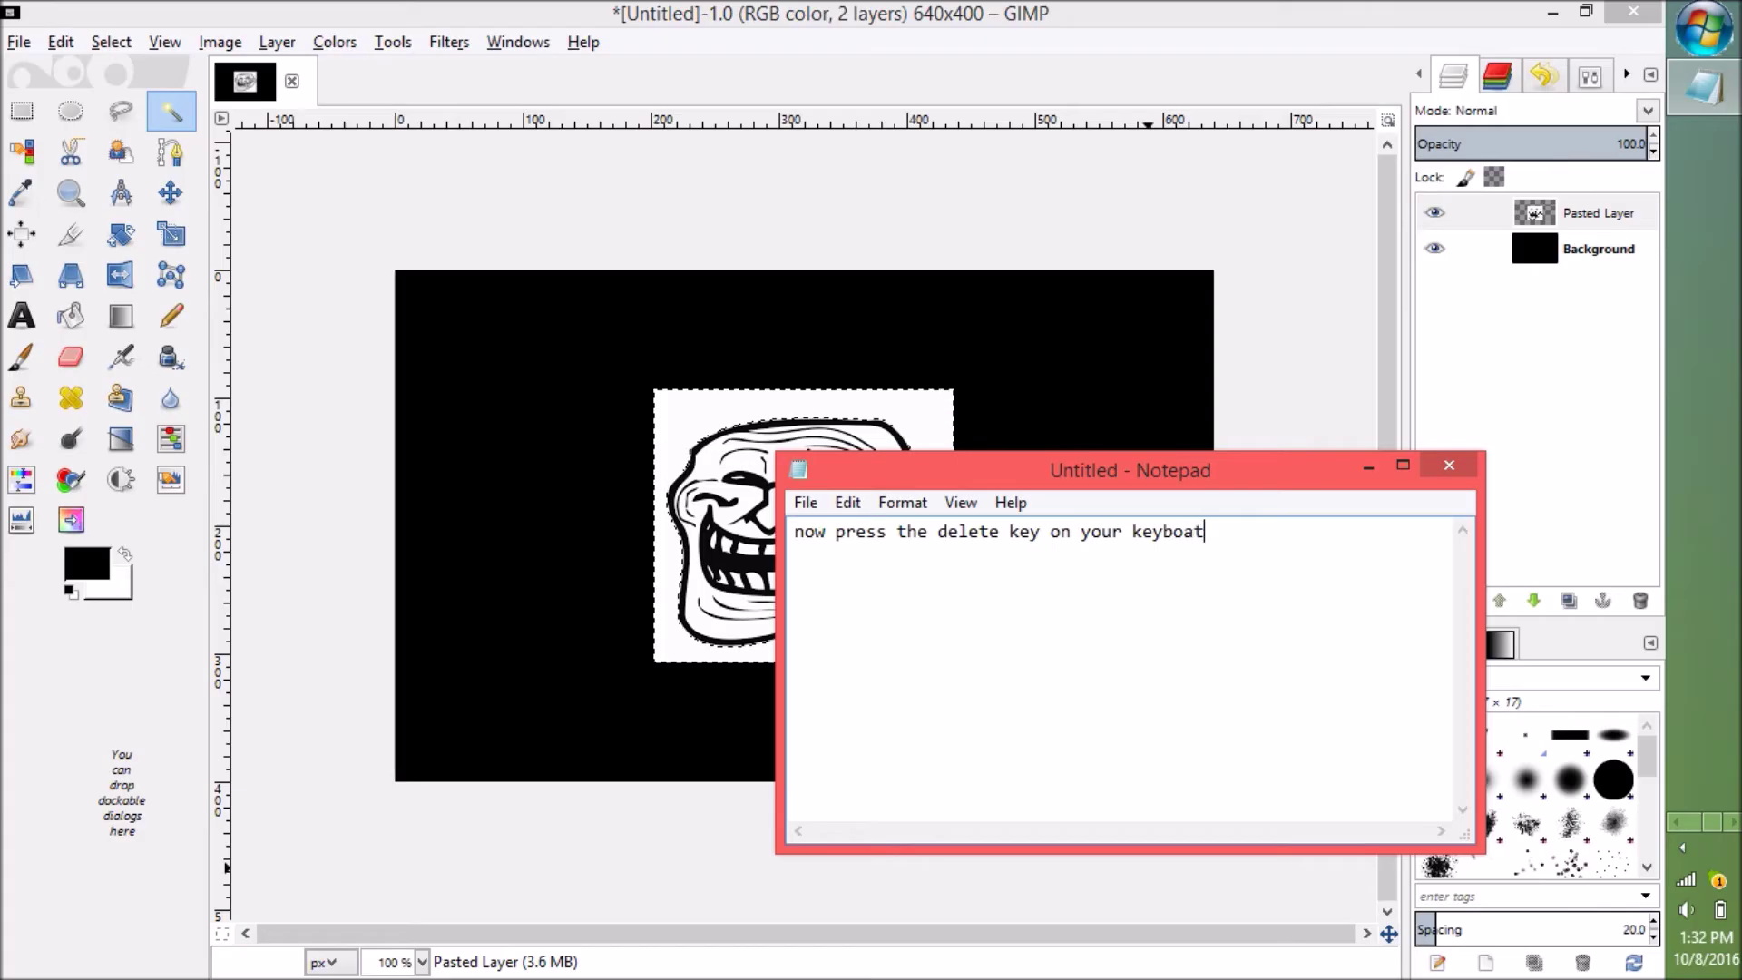
key("BackSpace")
type("rd")
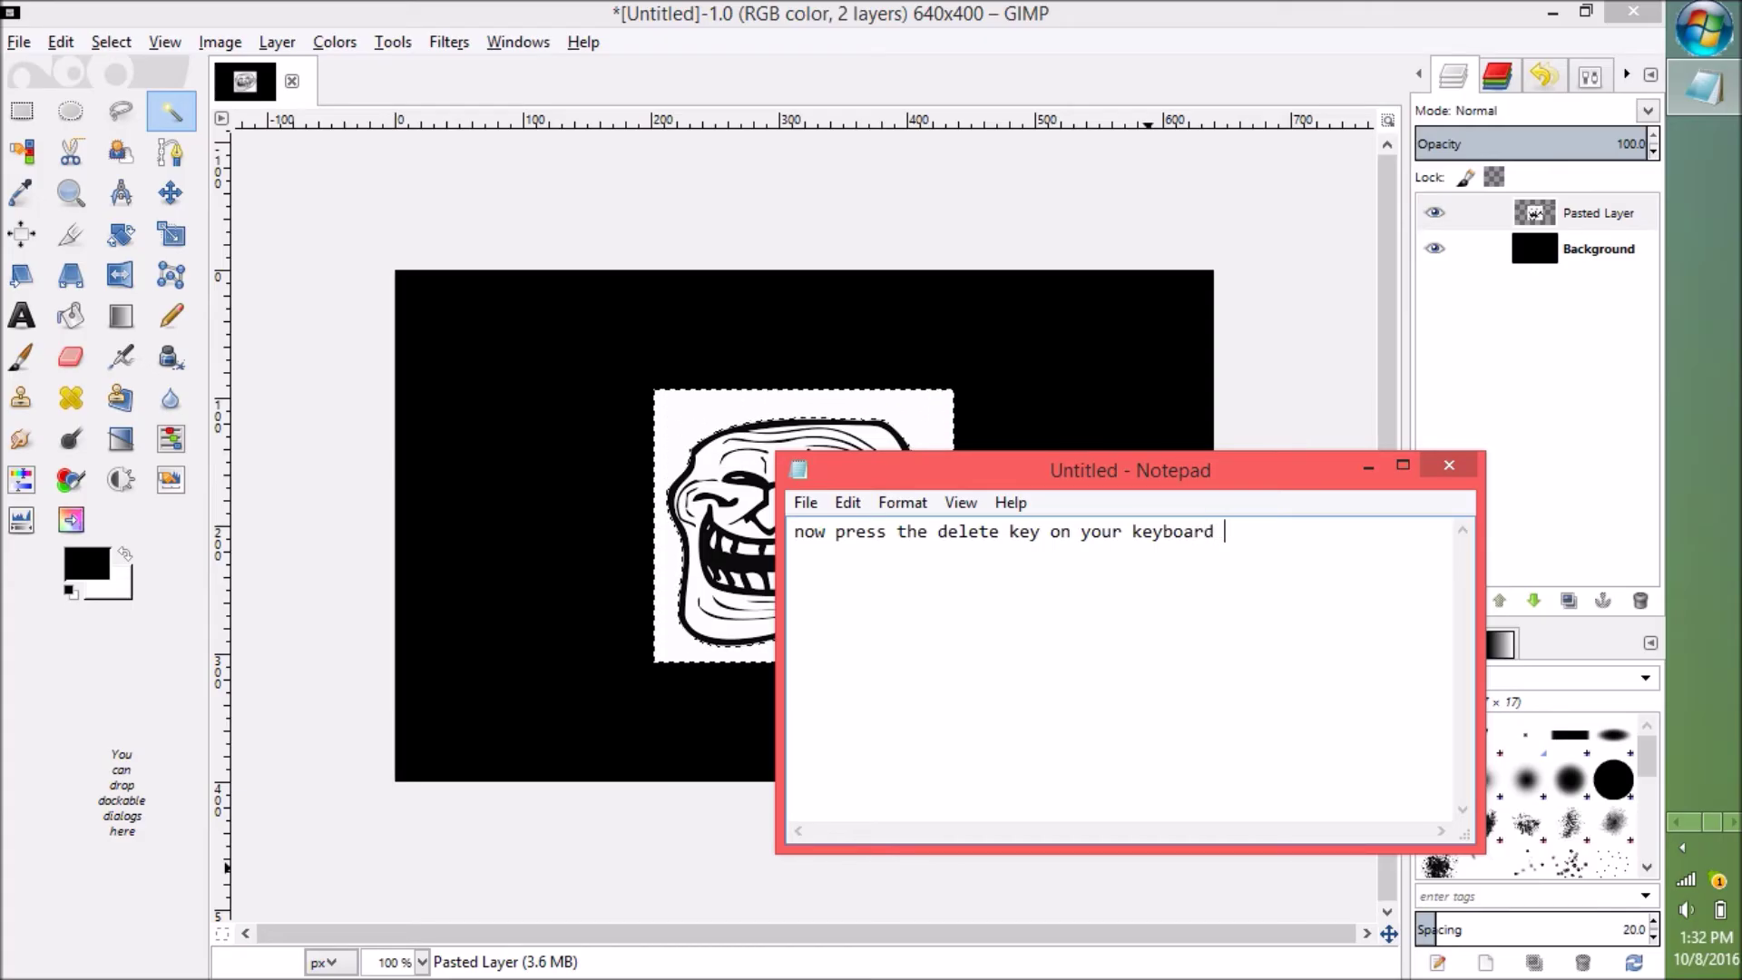
Hide Notepad and delete the selected white surround, leaving the troll face on black.
left_click(1375, 461)
key("Delete")
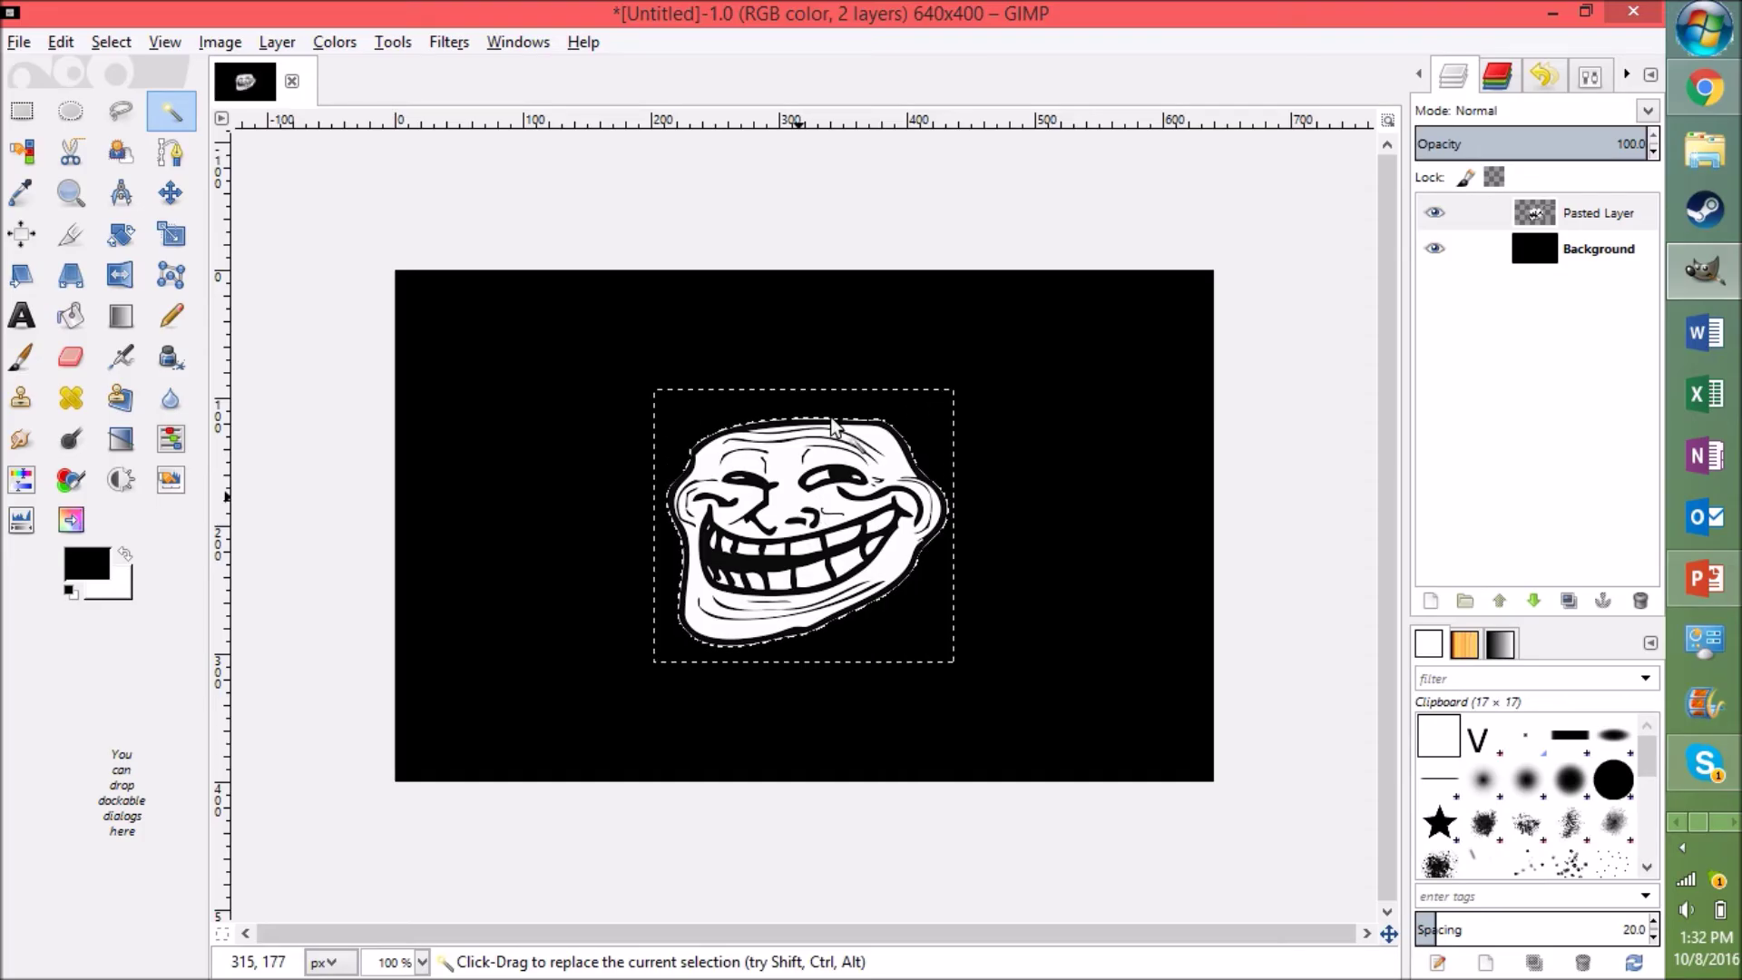